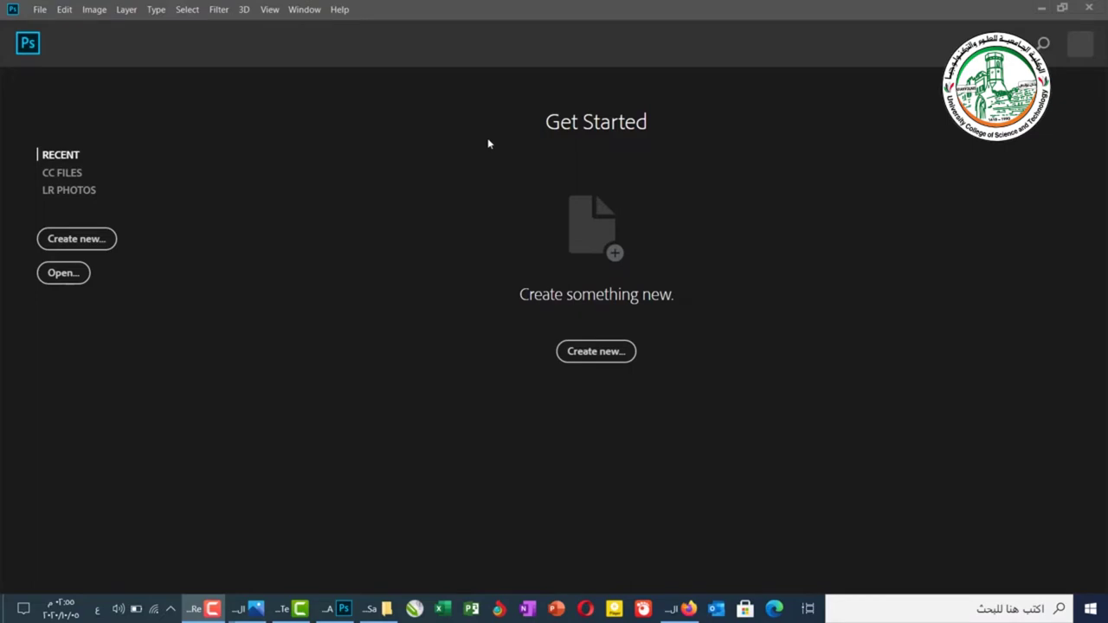
# Open the 1080p-Full-HD-Backgrounds-Free-1 image from the Save vs Save as folder in Photoshop
pyautogui.click(377, 608)
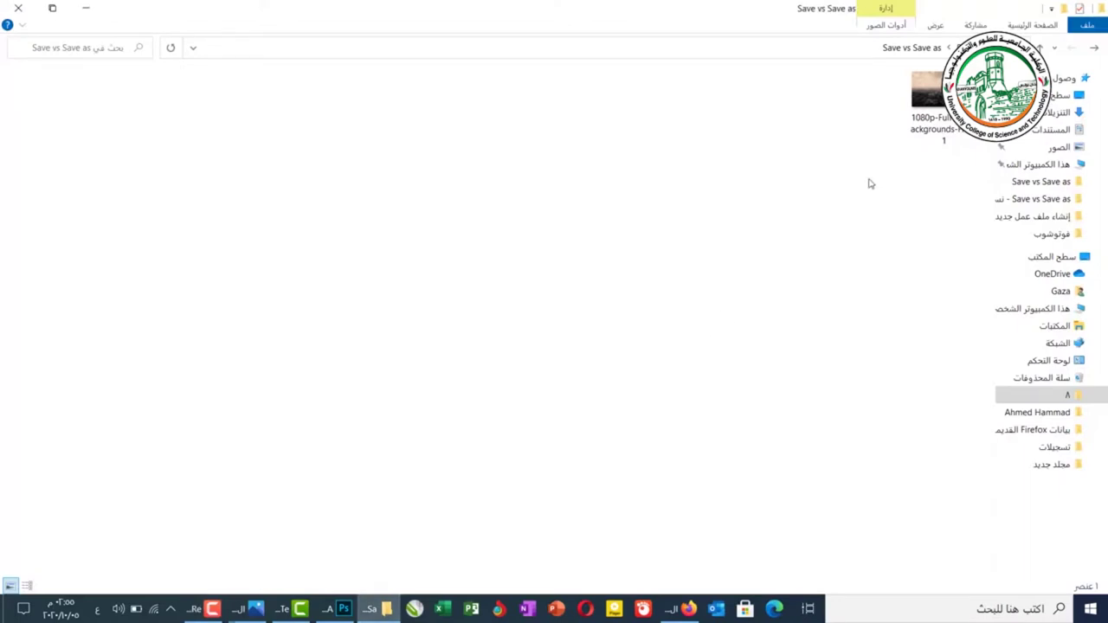
pyautogui.click(936, 121)
pyautogui.moveTo(936, 121); pyautogui.dragTo(537, 261)
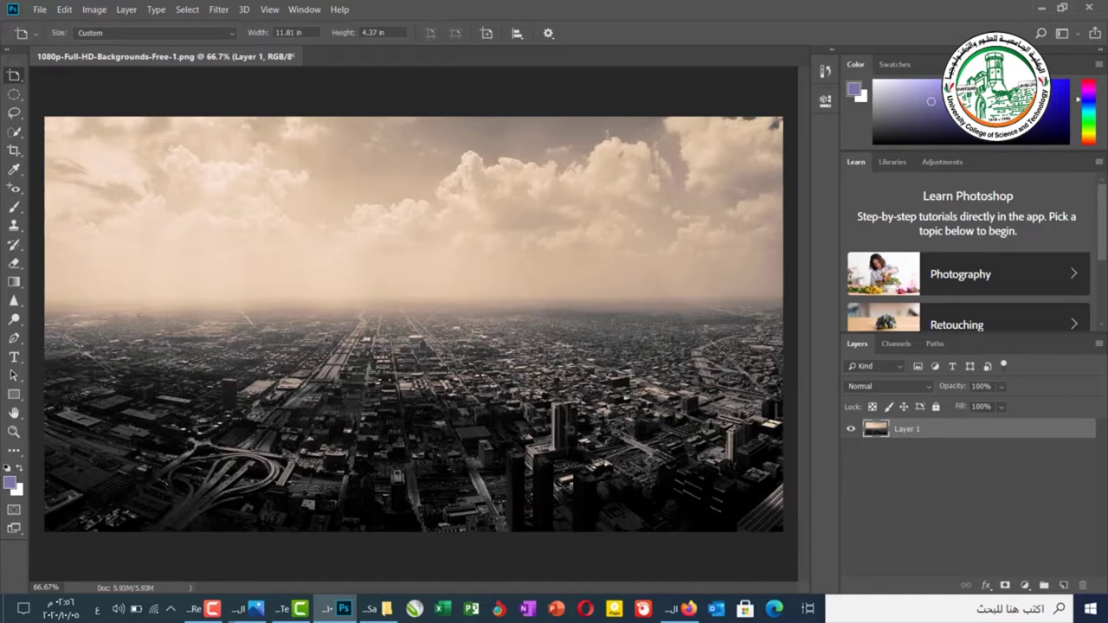
# Crop away most of the cloudy sky from the upper part of the city image
pyautogui.click(15, 151)
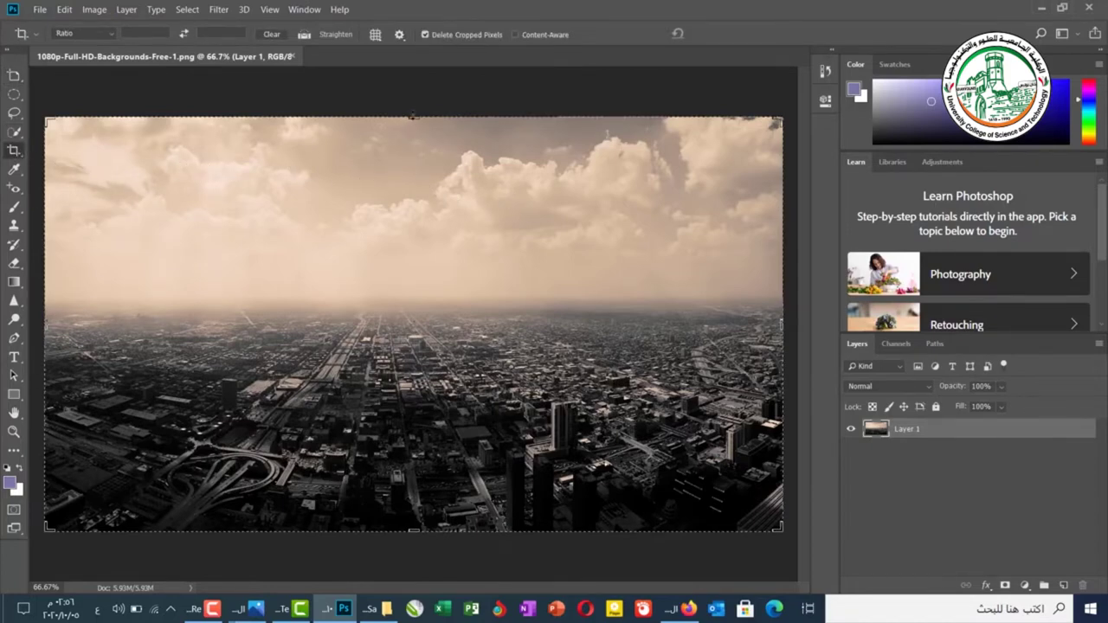
pyautogui.moveTo(412, 115); pyautogui.dragTo(413, 190)
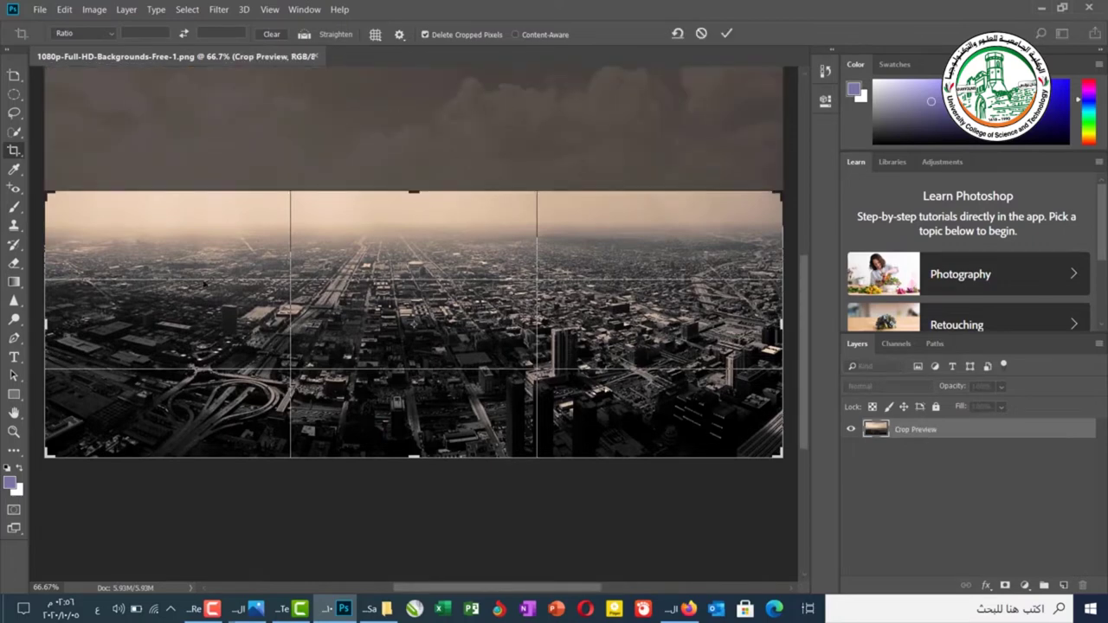
pyautogui.click(725, 35)
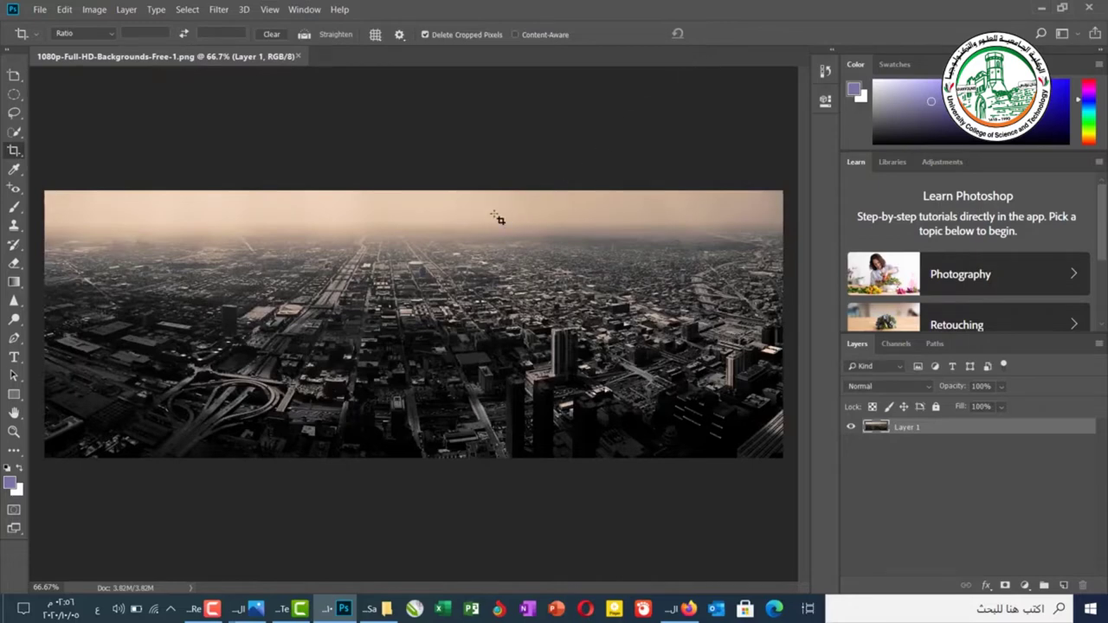
# Save the cropped image over the original PNG file
pyautogui.click(40, 11)
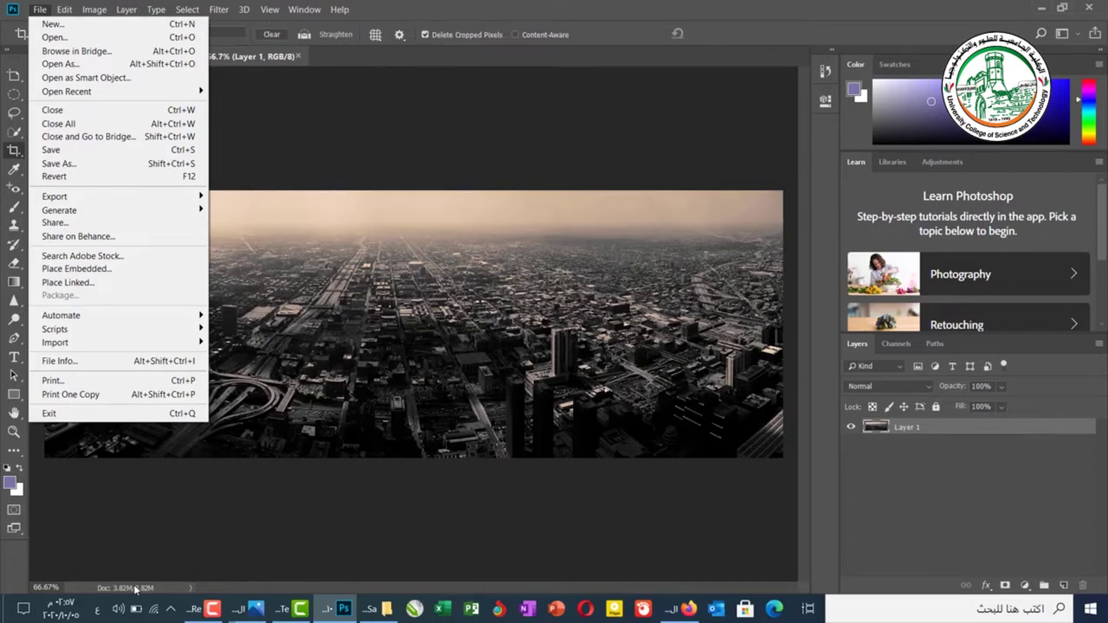
pyautogui.moveTo(110, 91)
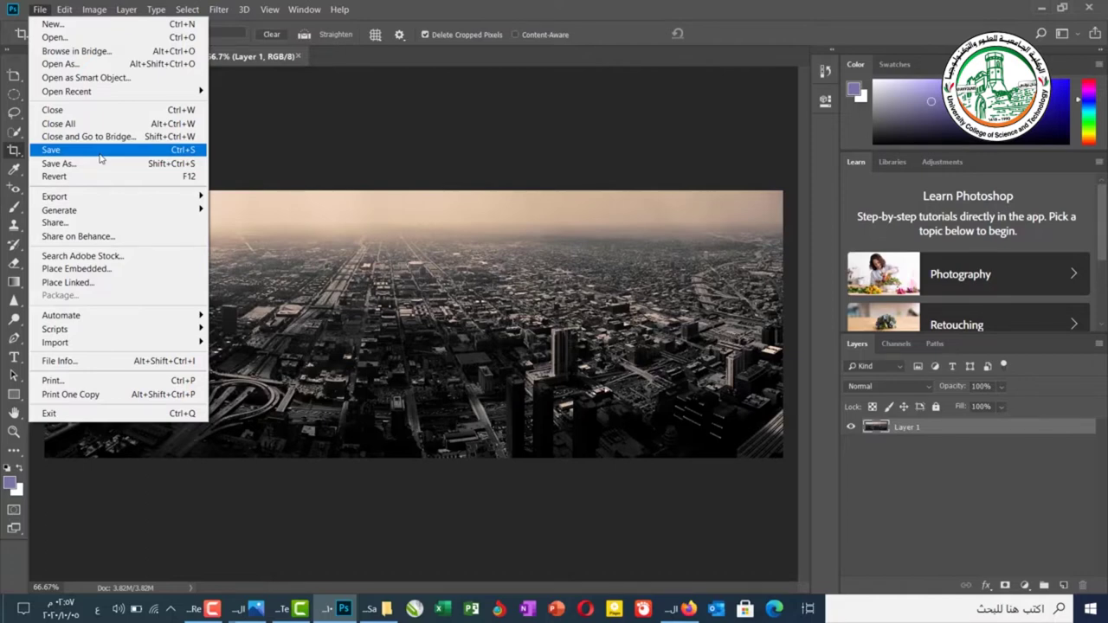
pyautogui.click(105, 151)
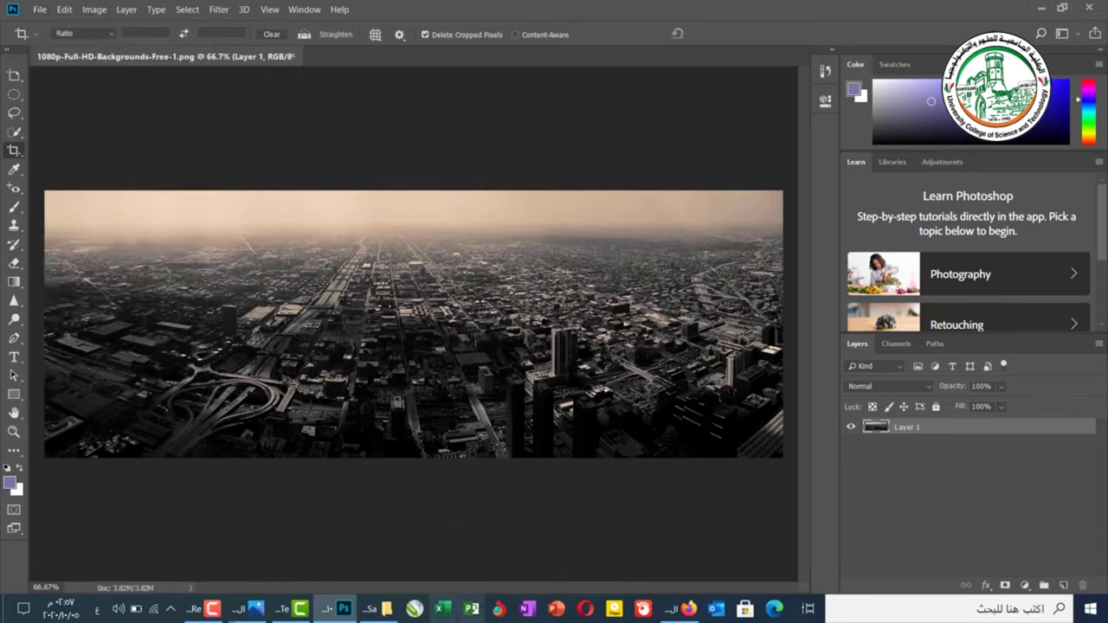
# View the saved 1080p-Full-HD-Backgrounds-Free-1 file from its folder in the photo viewer, then close the viewer
pyautogui.click(429, 530)
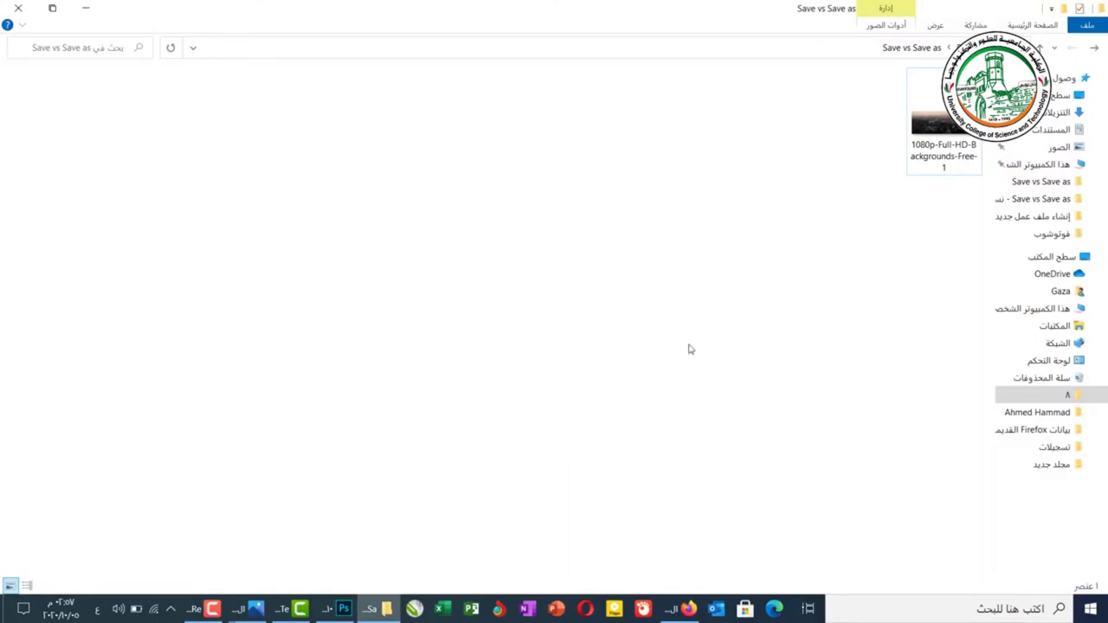
pyautogui.doubleClick(952, 134)
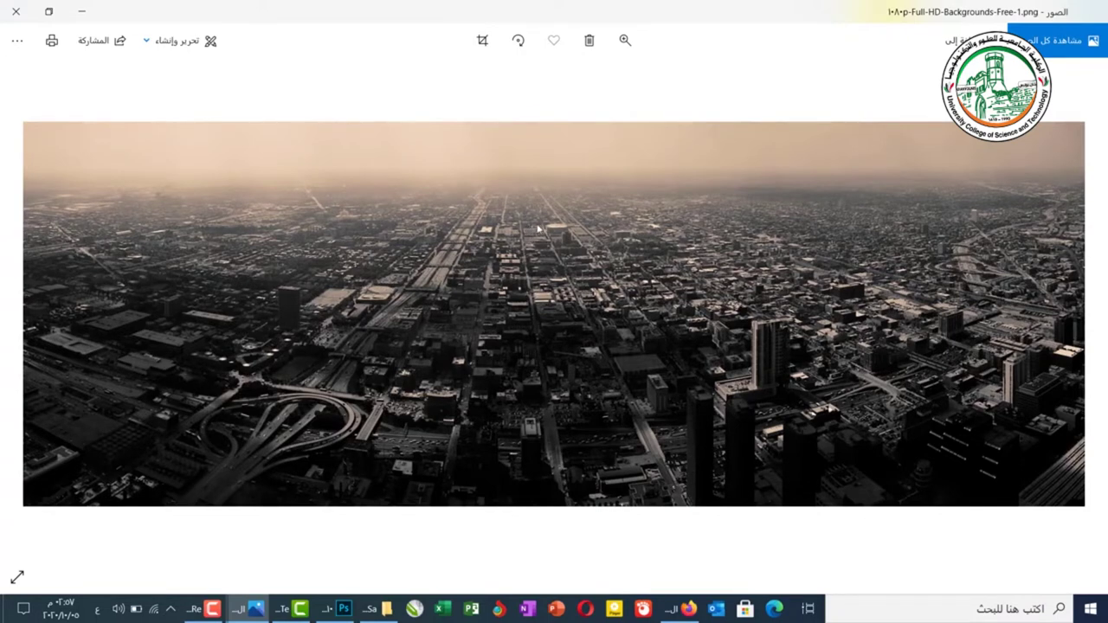
pyautogui.click(17, 11)
# Switch back to Photoshop and restore the image to its originally opened state through History, then collapse the History panel
pyautogui.click(349, 603)
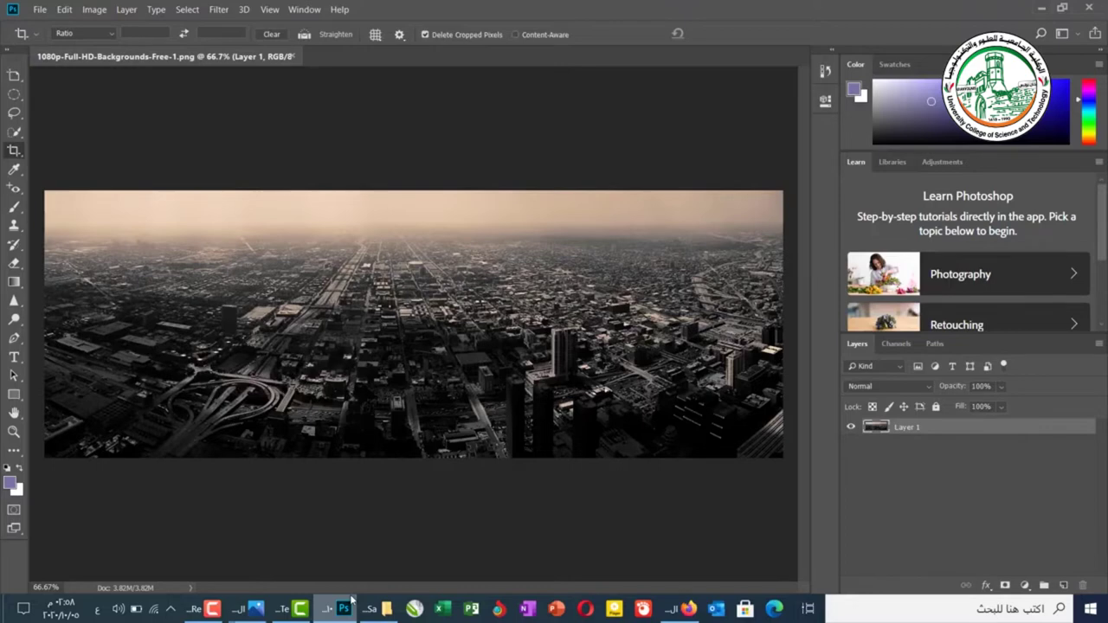
pyautogui.click(823, 74)
pyautogui.click(724, 96)
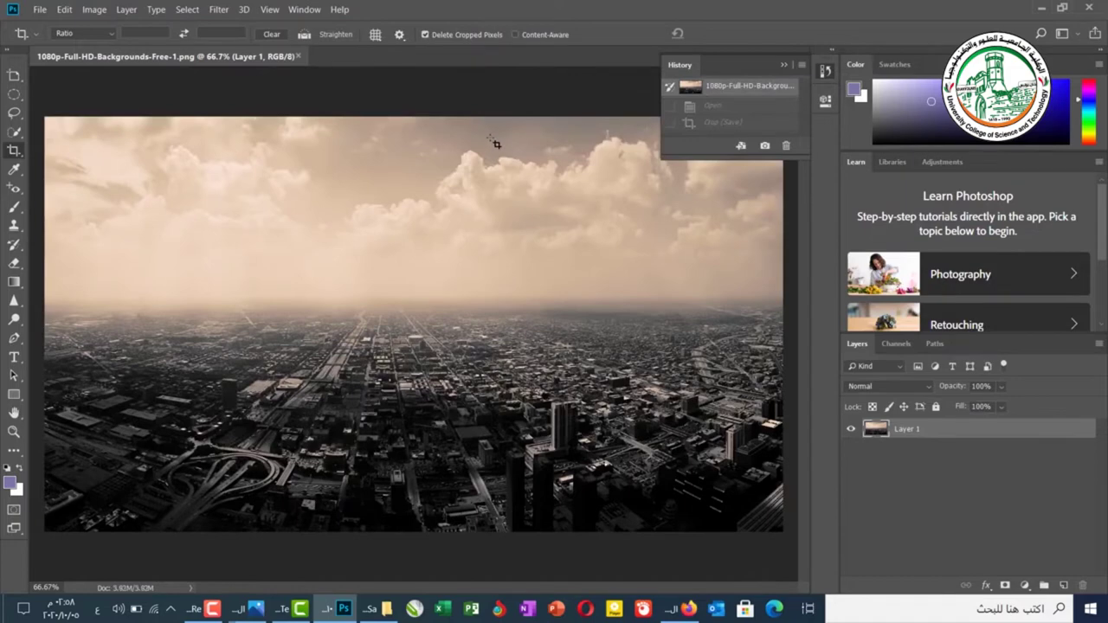
pyautogui.click(496, 144)
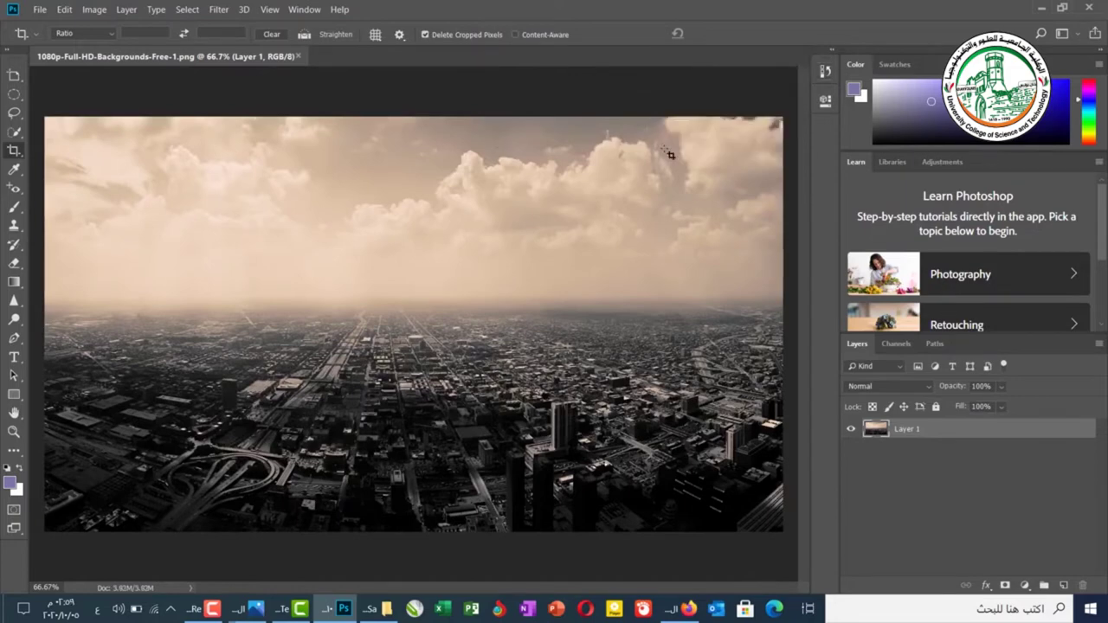
# Paint over the whole sky with the Brush tool in the purple foreground colour
pyautogui.click(14, 208)
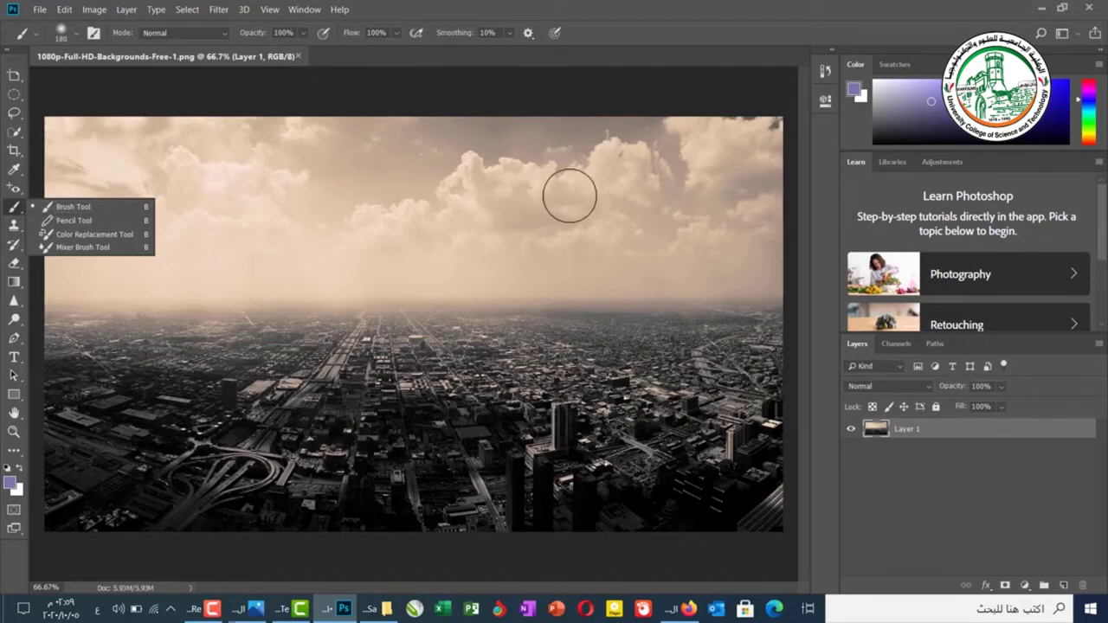
pyautogui.moveTo(774, 129)
pyautogui.mouseDown()
pyautogui.moveTo(74, 127)
pyautogui.moveTo(60, 161)
pyautogui.moveTo(58, 132)
pyautogui.moveTo(53, 144)
pyautogui.moveTo(604, 183)
pyautogui.moveTo(543, 191)
pyautogui.moveTo(655, 182)
pyautogui.moveTo(761, 156)
pyautogui.moveTo(534, 163)
pyautogui.moveTo(691, 193)
pyautogui.moveTo(632, 221)
pyautogui.moveTo(776, 196)
pyautogui.moveTo(761, 234)
pyautogui.moveTo(680, 256)
pyautogui.moveTo(478, 263)
pyautogui.moveTo(827, 276)
pyautogui.moveTo(216, 256)
pyautogui.moveTo(50, 287)
pyautogui.moveTo(322, 263)
pyautogui.moveTo(475, 280)
pyautogui.moveTo(212, 268)
pyautogui.moveTo(145, 284)
pyautogui.moveTo(72, 266)
pyautogui.moveTo(58, 248)
pyautogui.moveTo(96, 232)
pyautogui.moveTo(46, 221)
pyautogui.moveTo(639, 242)
pyautogui.moveTo(618, 231)
pyautogui.moveTo(416, 225)
pyautogui.moveTo(314, 225)
pyautogui.moveTo(289, 242)
pyautogui.moveTo(337, 144)
pyautogui.mouseUp()
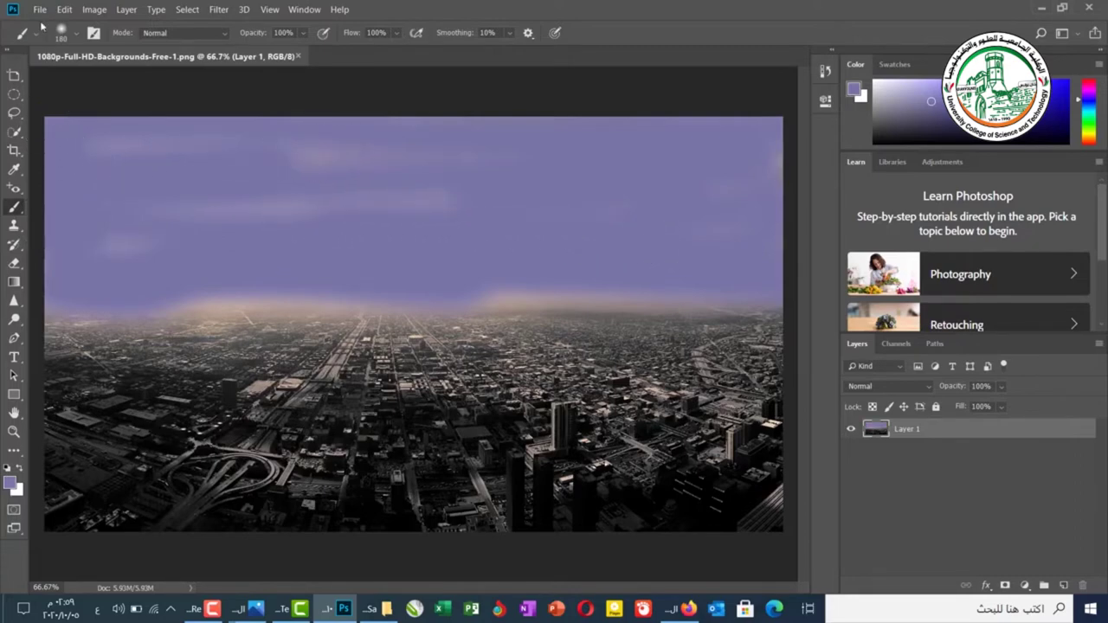
# Start Save As for the painted image, try its existing PNG name, and decline to replace the existing file
pyautogui.click(38, 12)
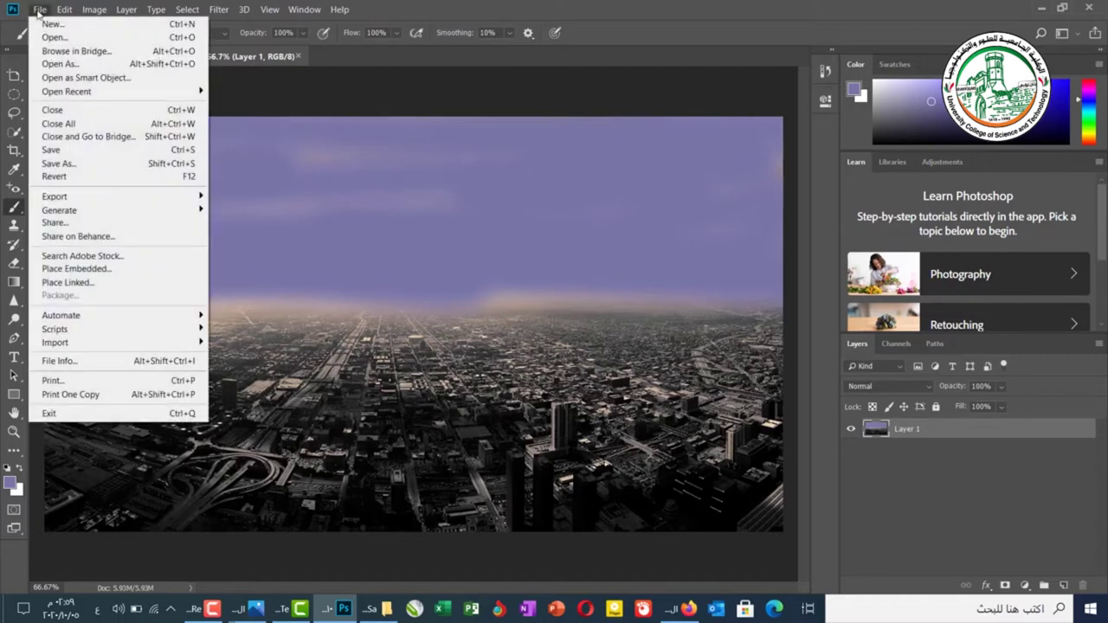
pyautogui.click(76, 164)
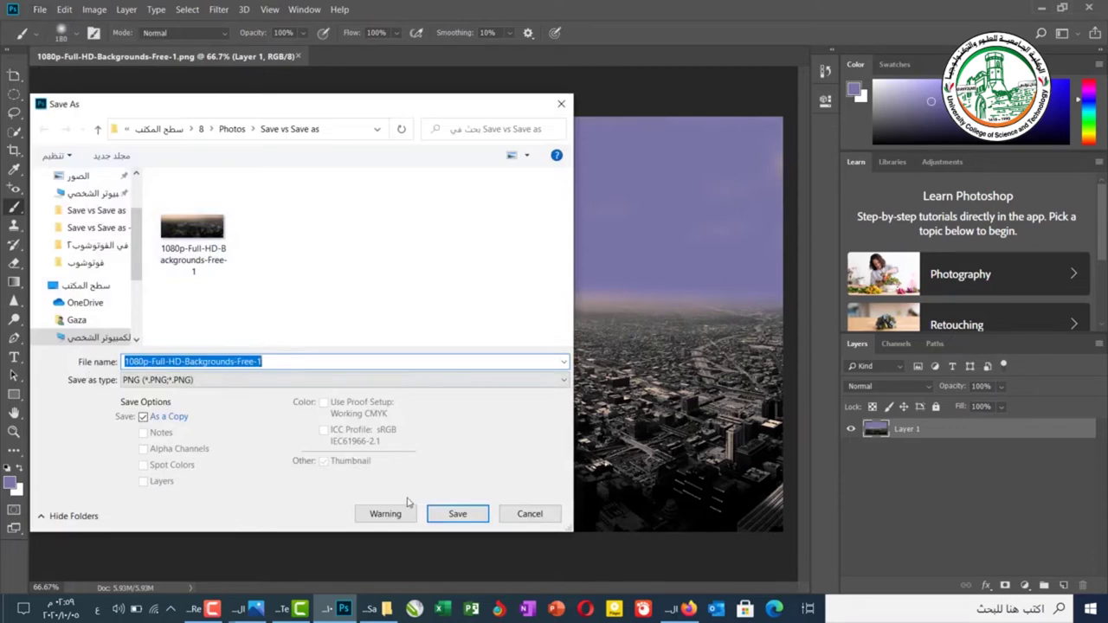
pyautogui.click(442, 516)
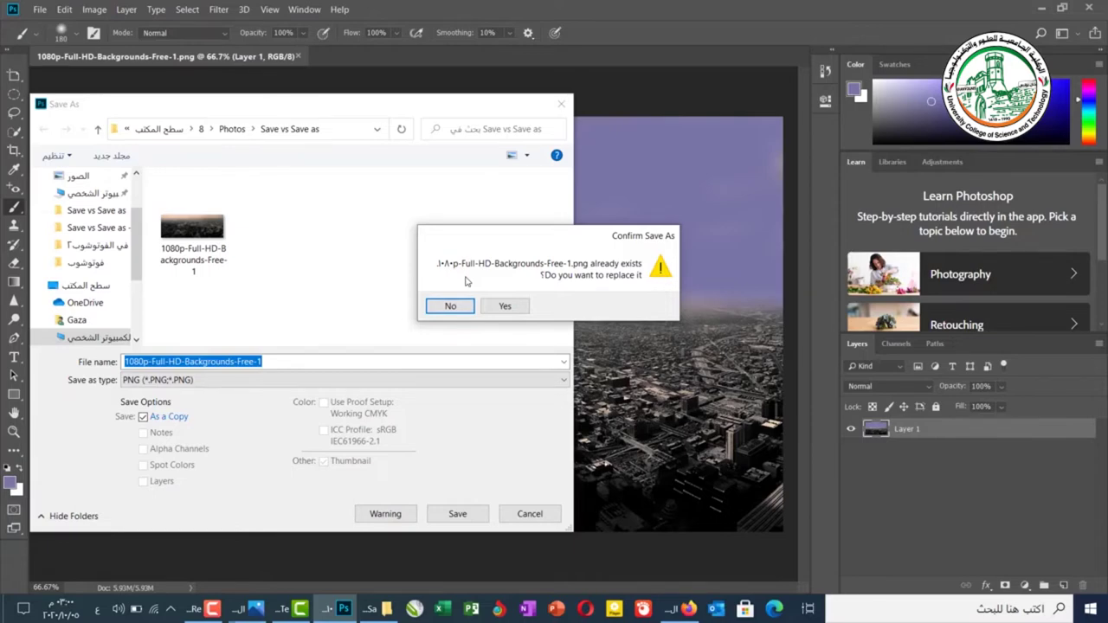
pyautogui.click(448, 306)
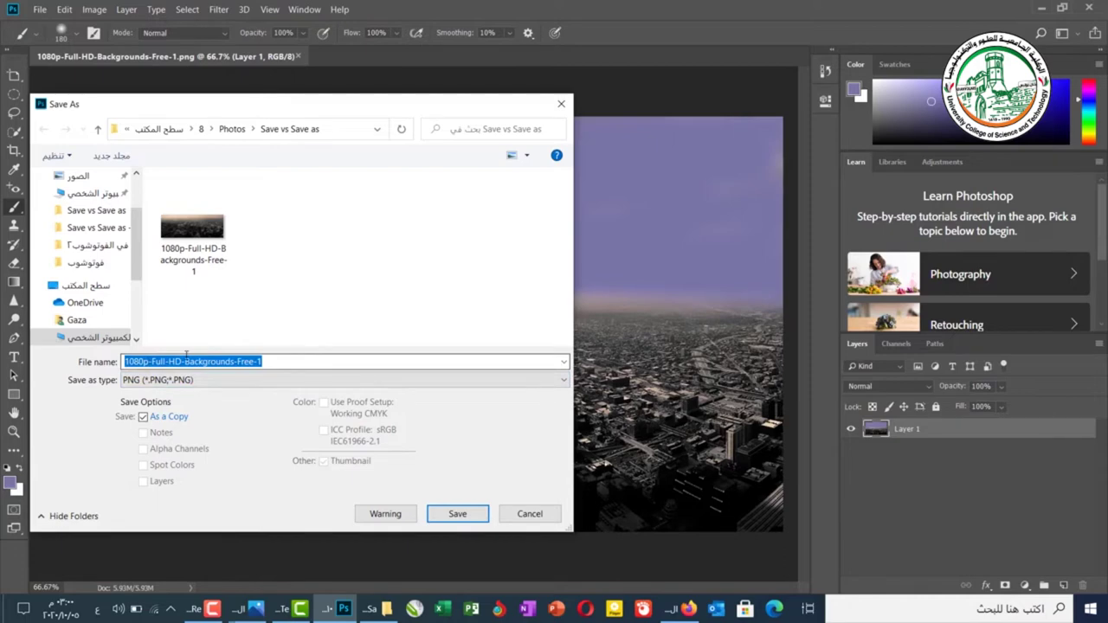
# Name the new copy "city view"
pyautogui.click(273, 359)
pyautogui.hotkey('shift', 'Left')
pyautogui.hotkey('shift', 'Home')
pyautogui.hotkey('alt', 'shift')
pyautogui.write('cite')
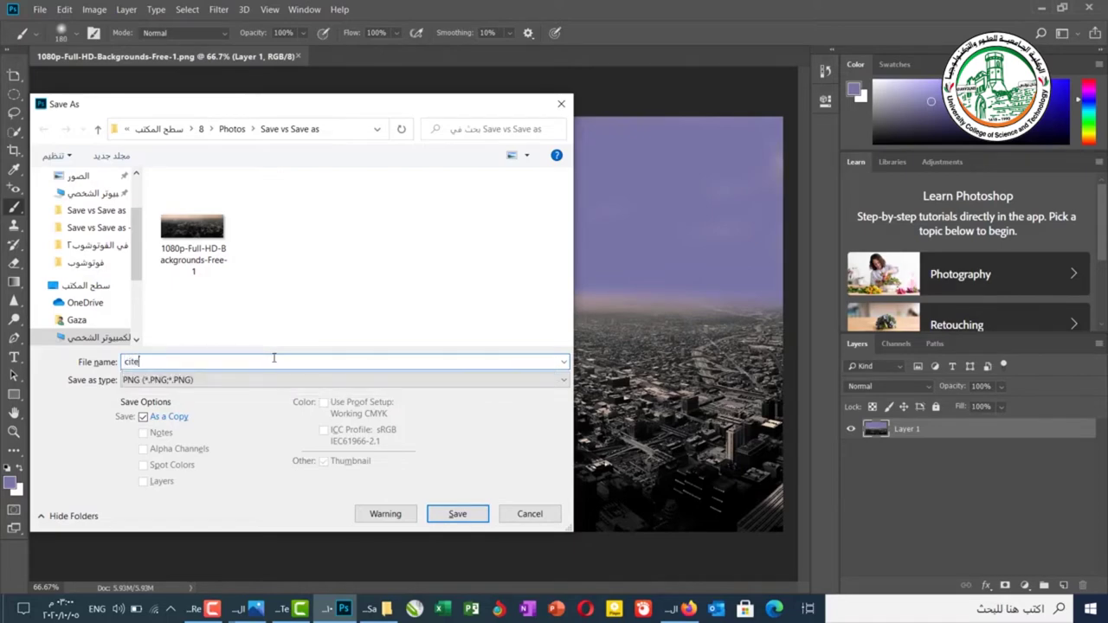
pyautogui.press('BackSpace')
pyautogui.write('y view')
# Keep the PNG format and save the copy with the Large file size (Fastest saving) option
pyautogui.click(309, 383)
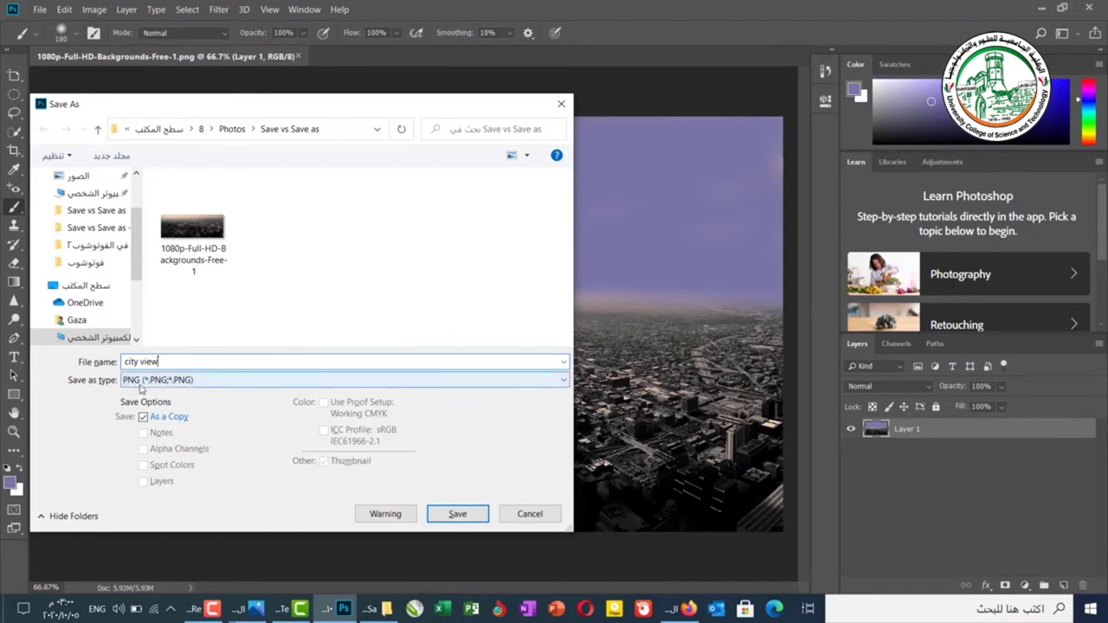
pyautogui.click(232, 385)
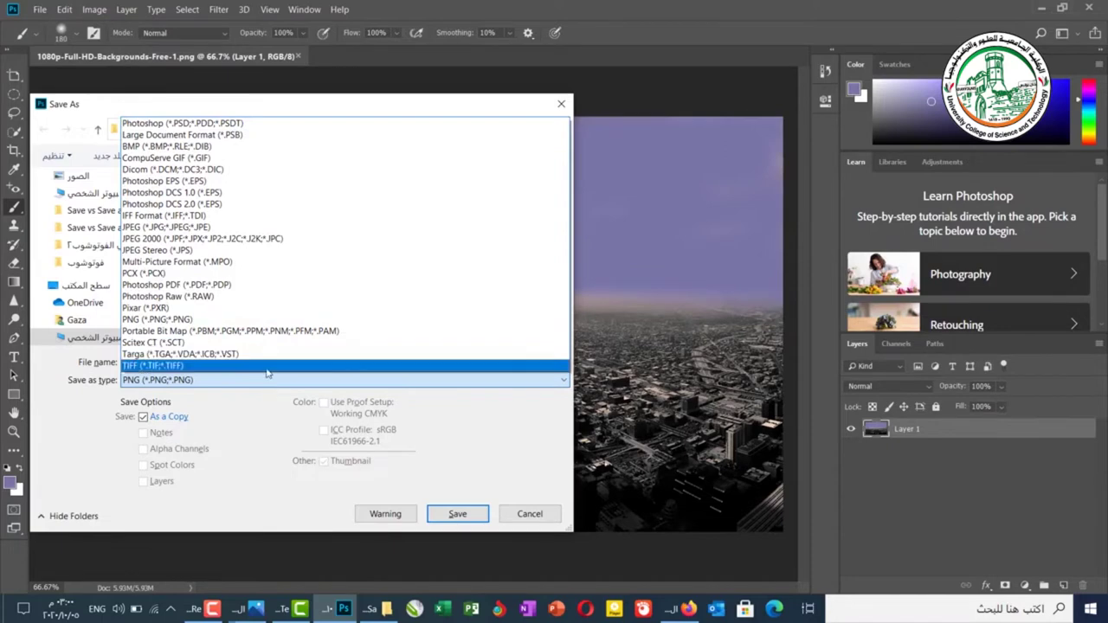
pyautogui.click(442, 418)
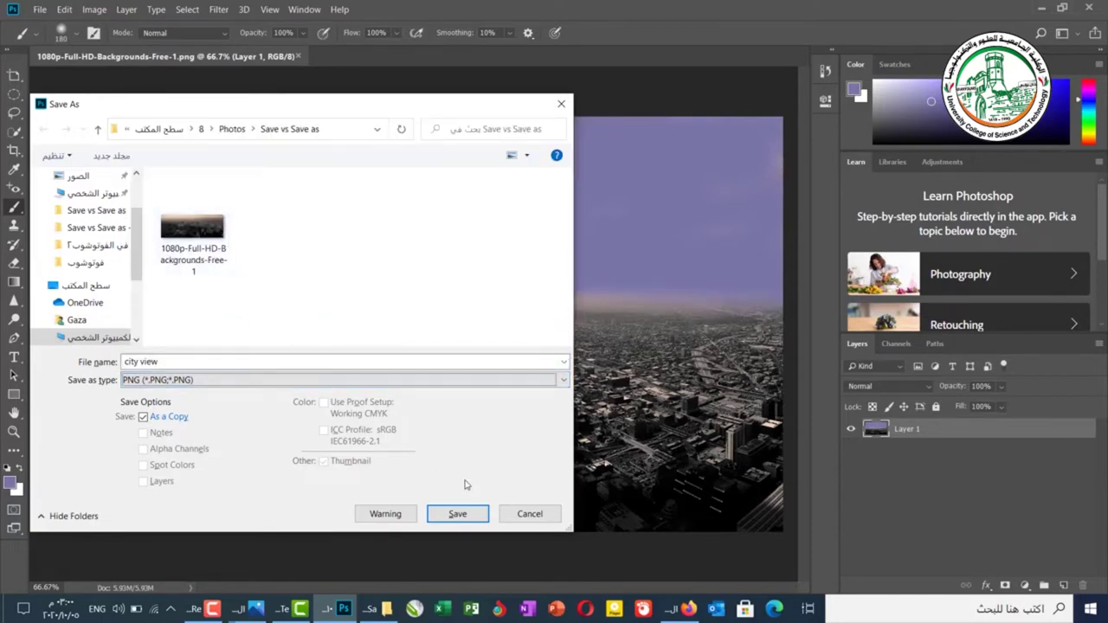
pyautogui.click(455, 519)
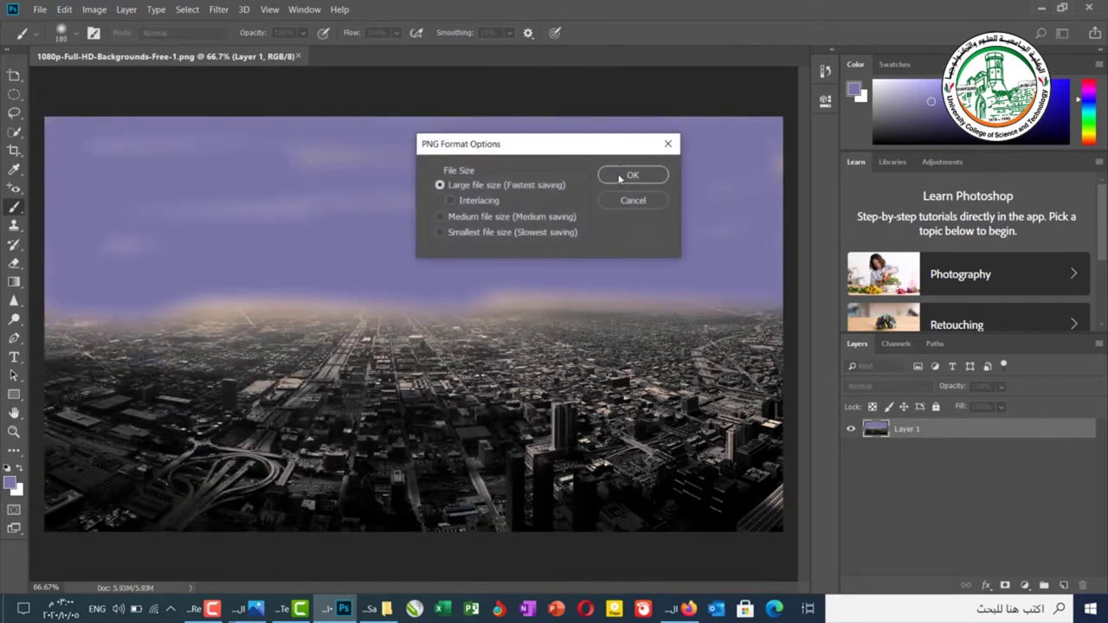
pyautogui.click(631, 176)
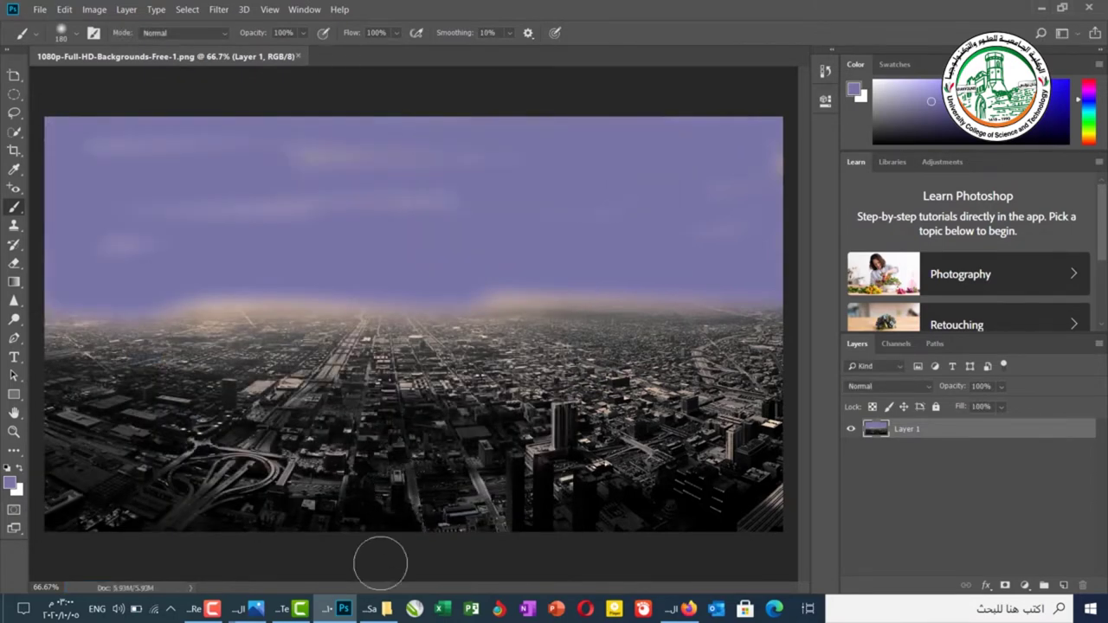
# Switch to the Save vs Save as folder and compare the original file with the city view copy
pyautogui.click(370, 609)
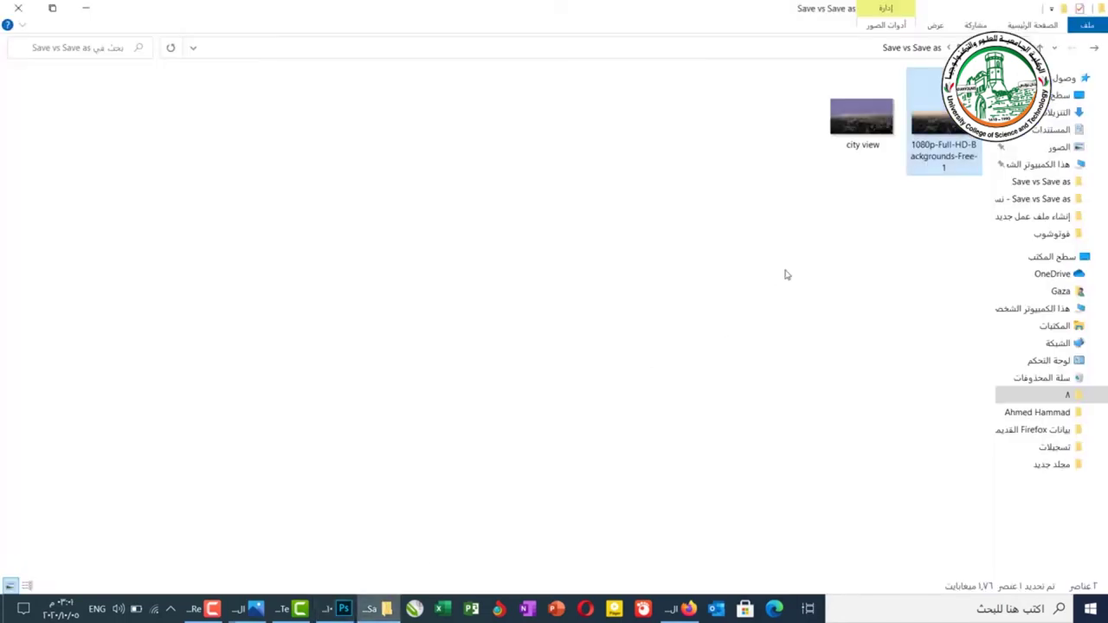
pyautogui.click(824, 263)
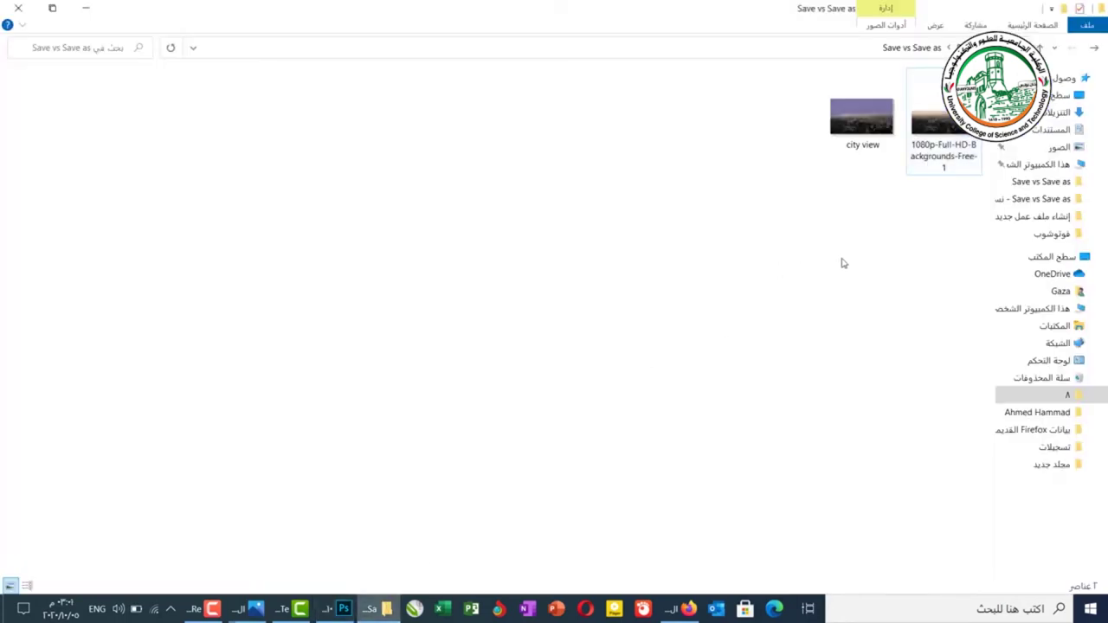
pyautogui.moveTo(940, 163)
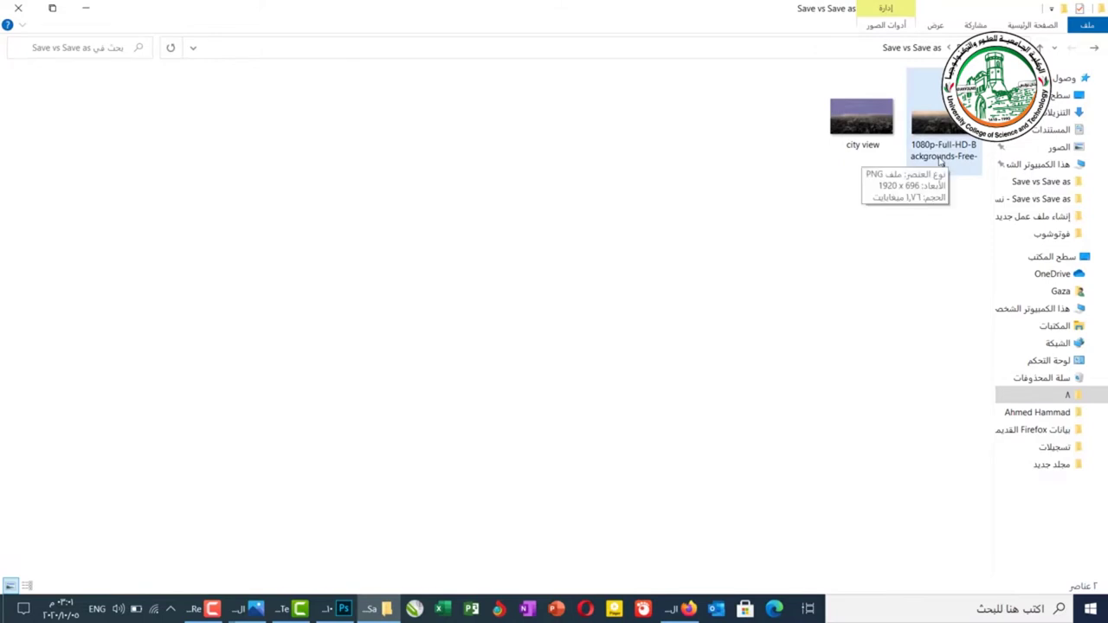
pyautogui.moveTo(861, 154)
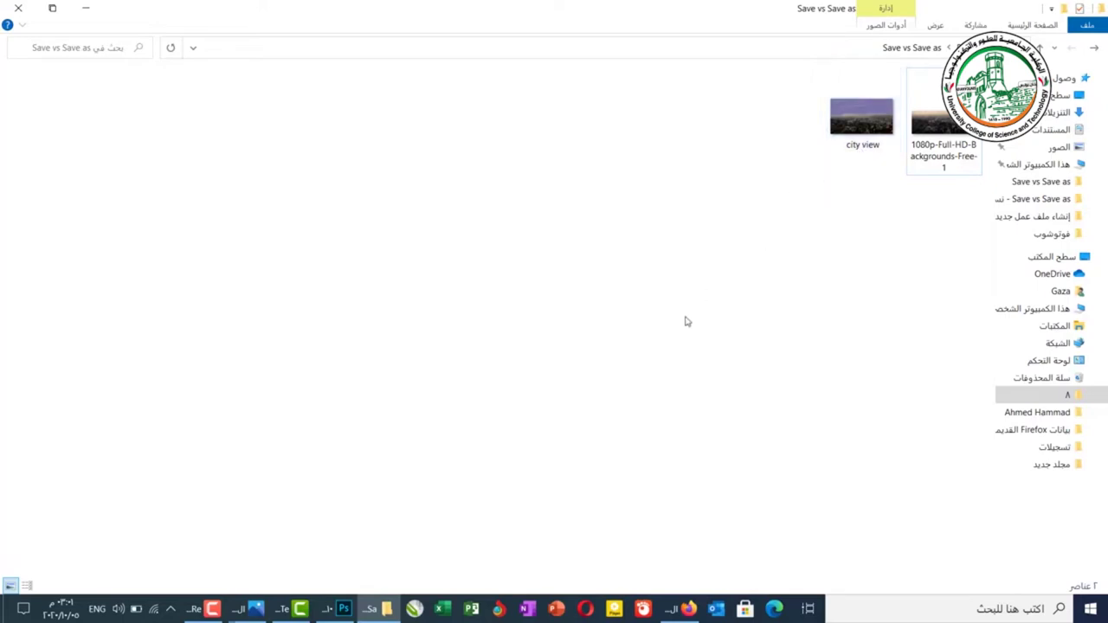
# Return to Photoshop and restore the unpainted image from the opening snapshot in History, then collapse the History panel
pyautogui.click(325, 611)
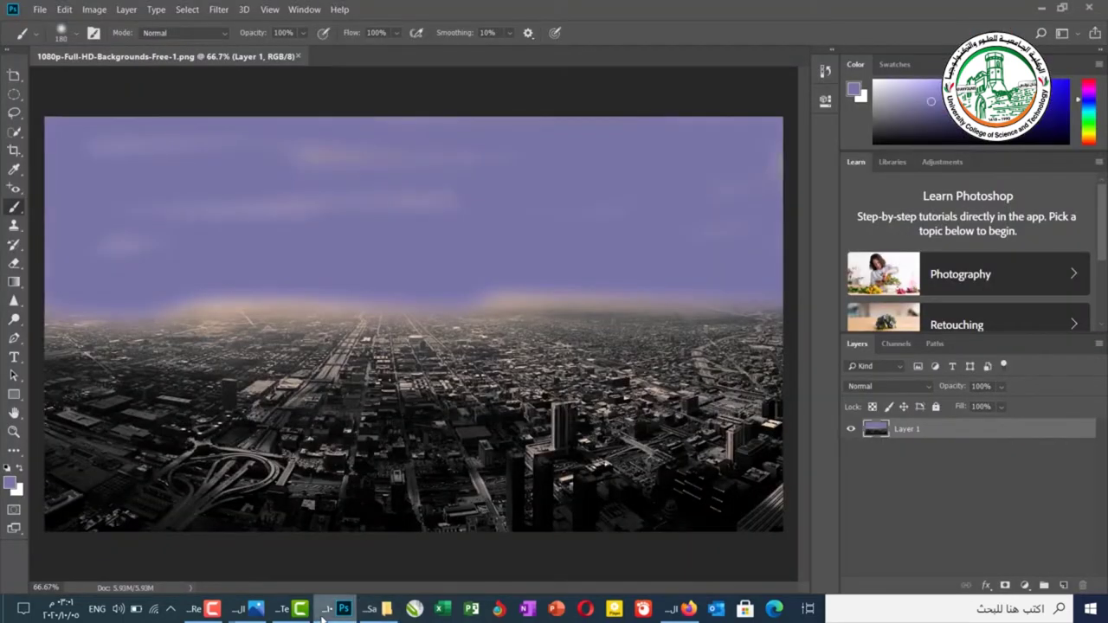
pyautogui.click(826, 74)
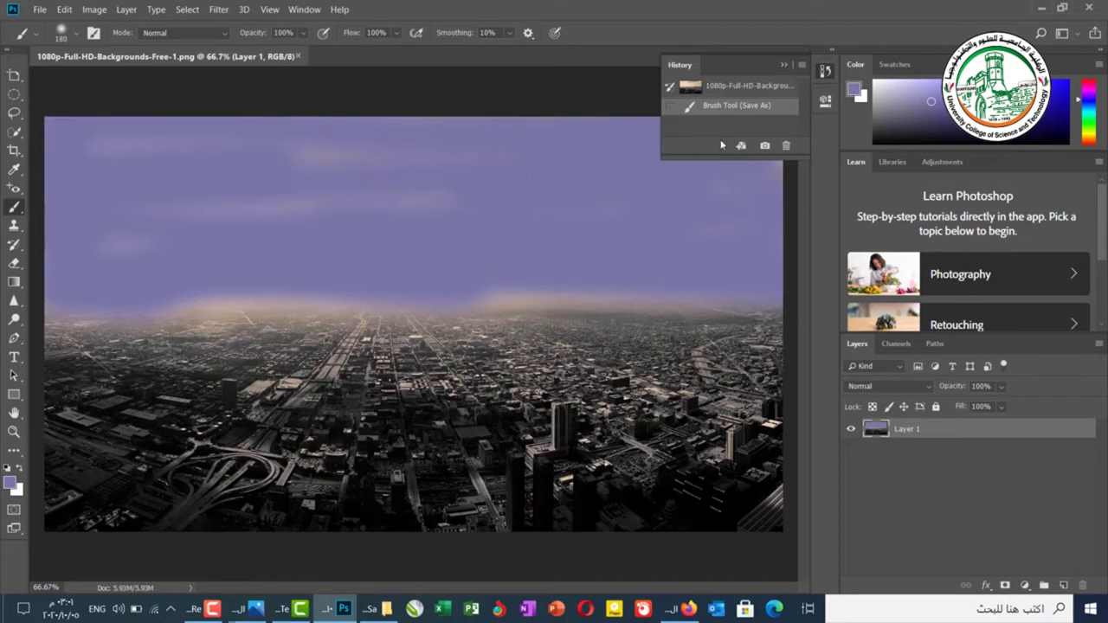
pyautogui.click(721, 89)
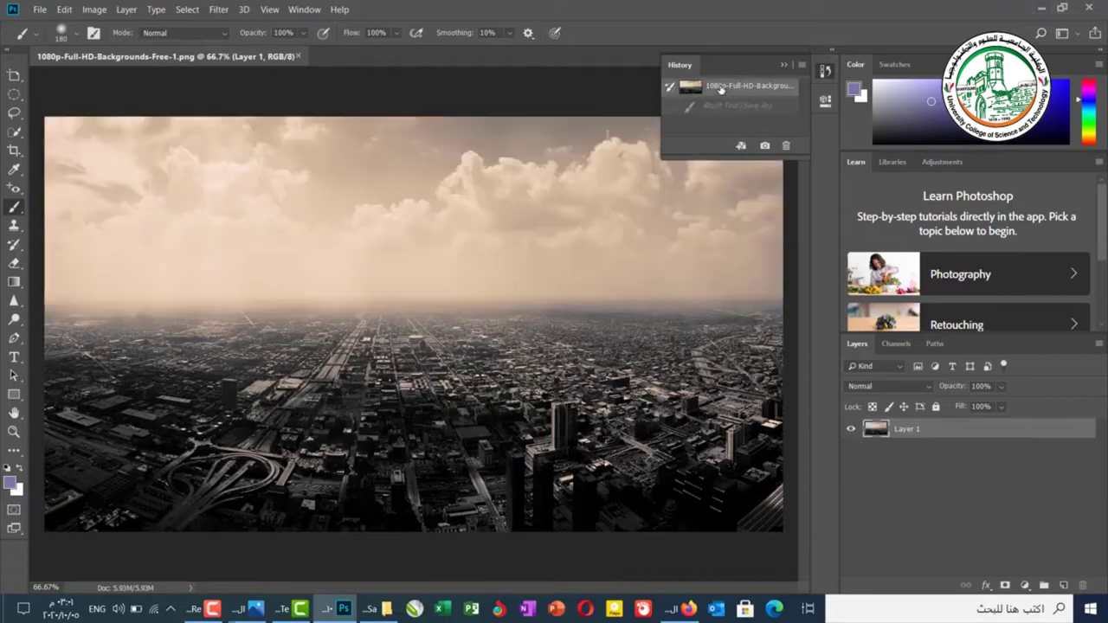
pyautogui.click(782, 63)
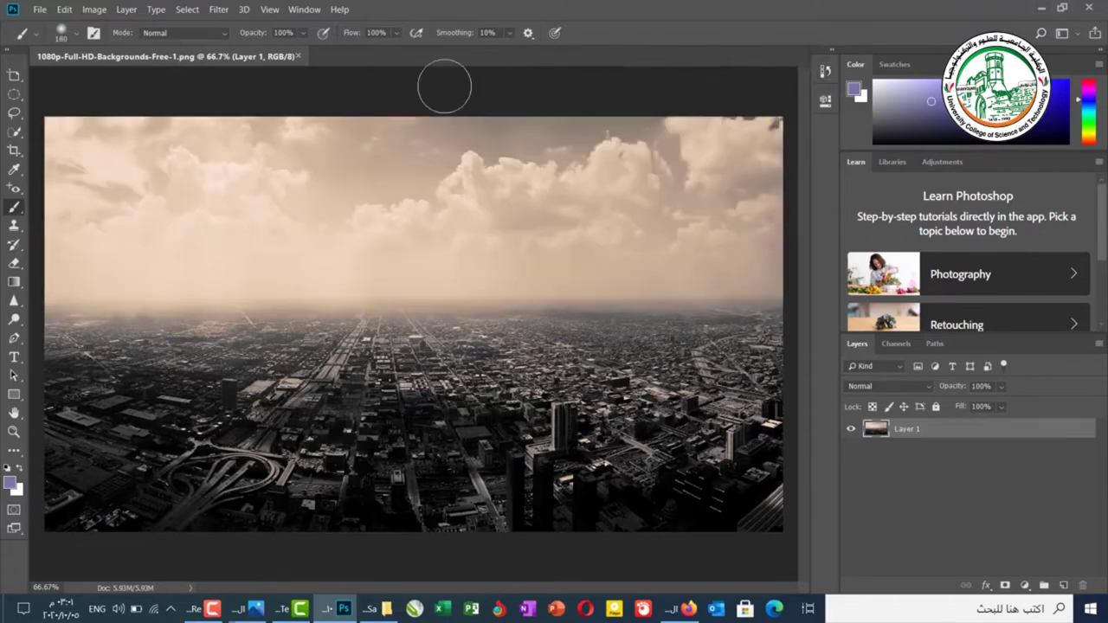
# Display the History panel again
pyautogui.click(302, 11)
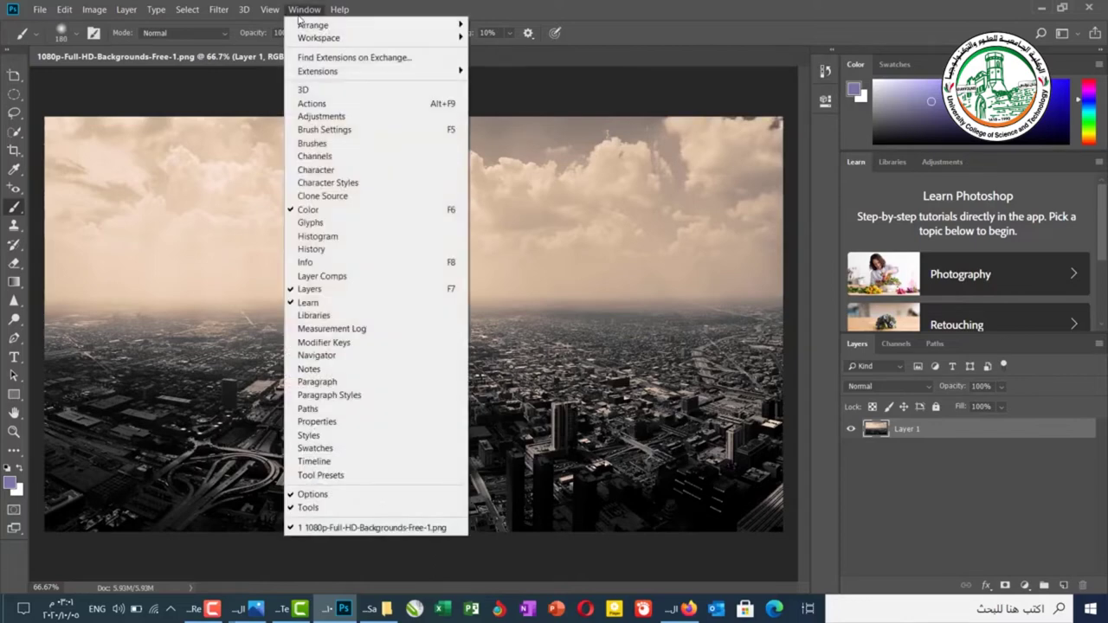
pyautogui.click(310, 250)
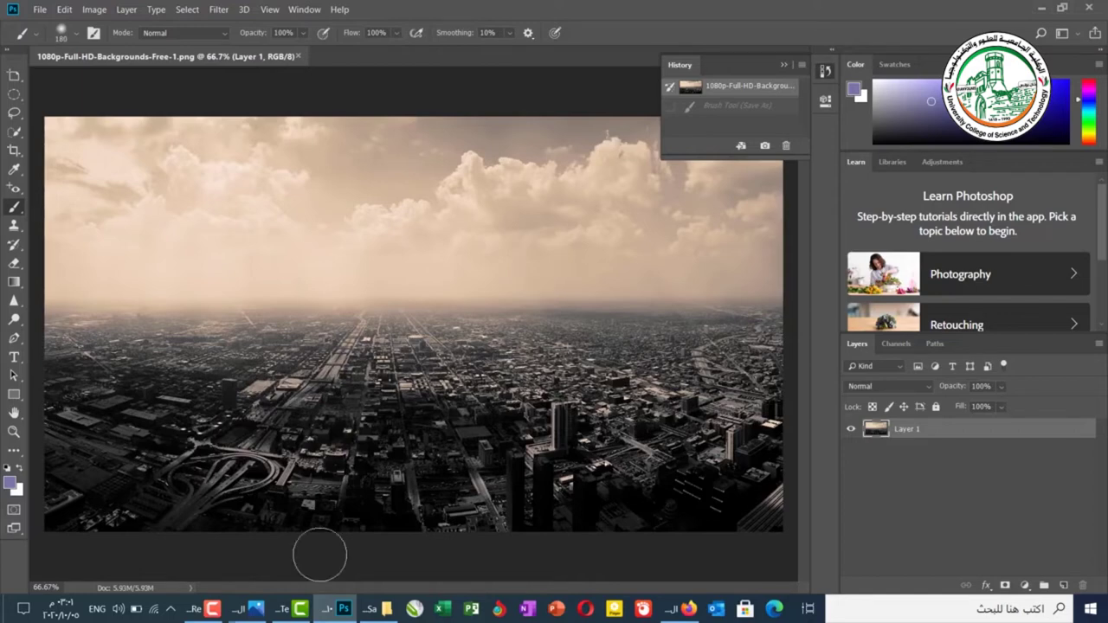
# Switch to File Explorer, go up to folder 8 and open its مجلد جديد subfolder with the PSD, PNG, JPG, GIF and BMP samples
pyautogui.click(370, 608)
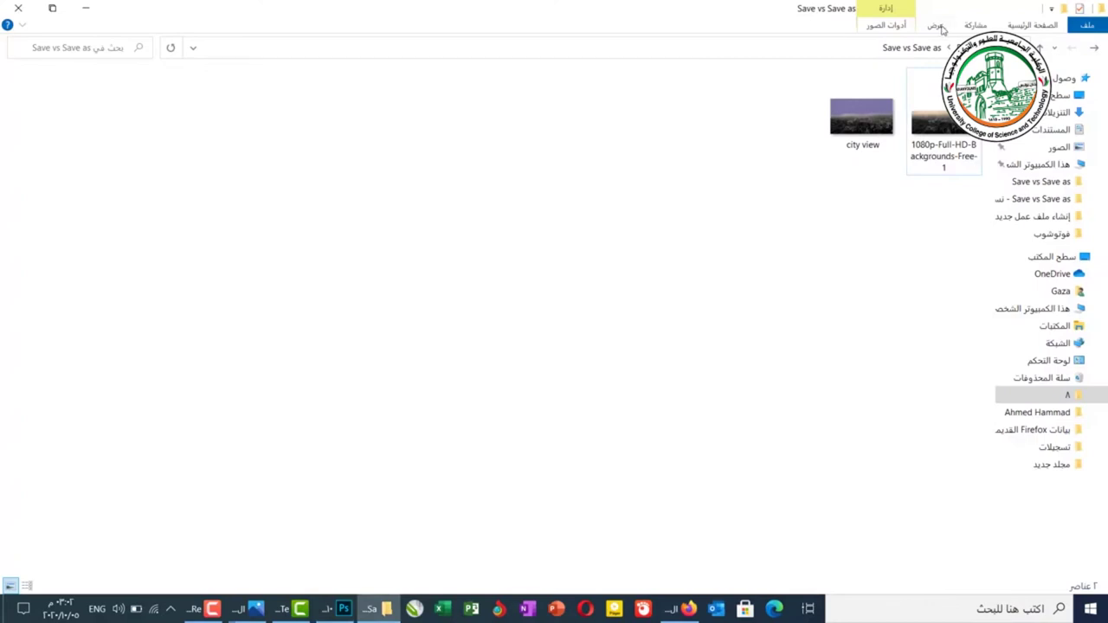
pyautogui.click(959, 48)
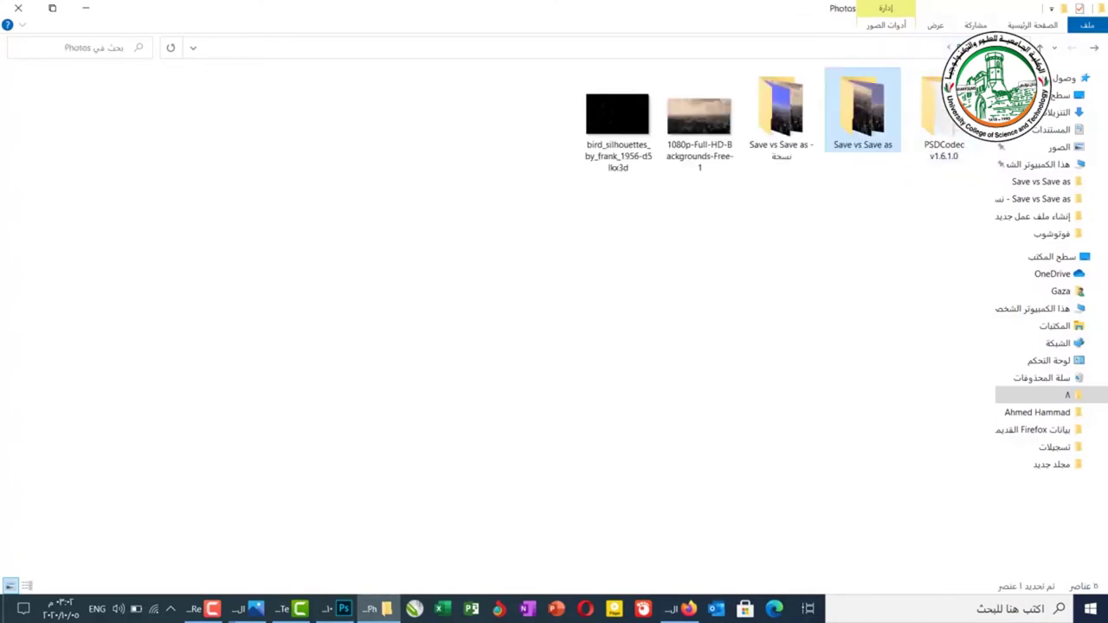
pyautogui.click(953, 47)
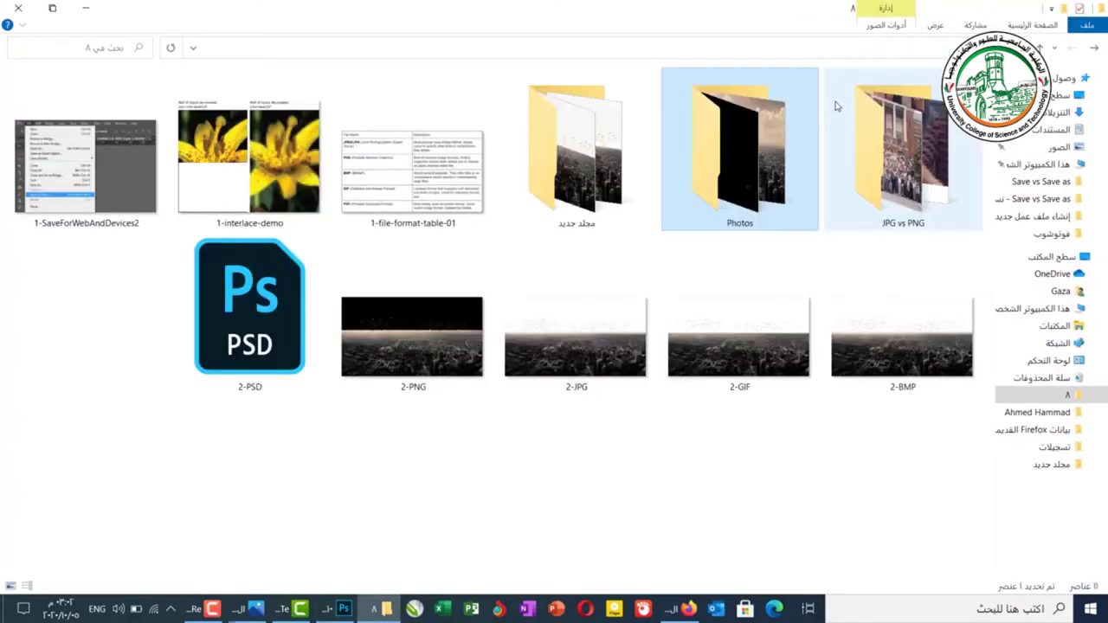
pyautogui.doubleClick(623, 152)
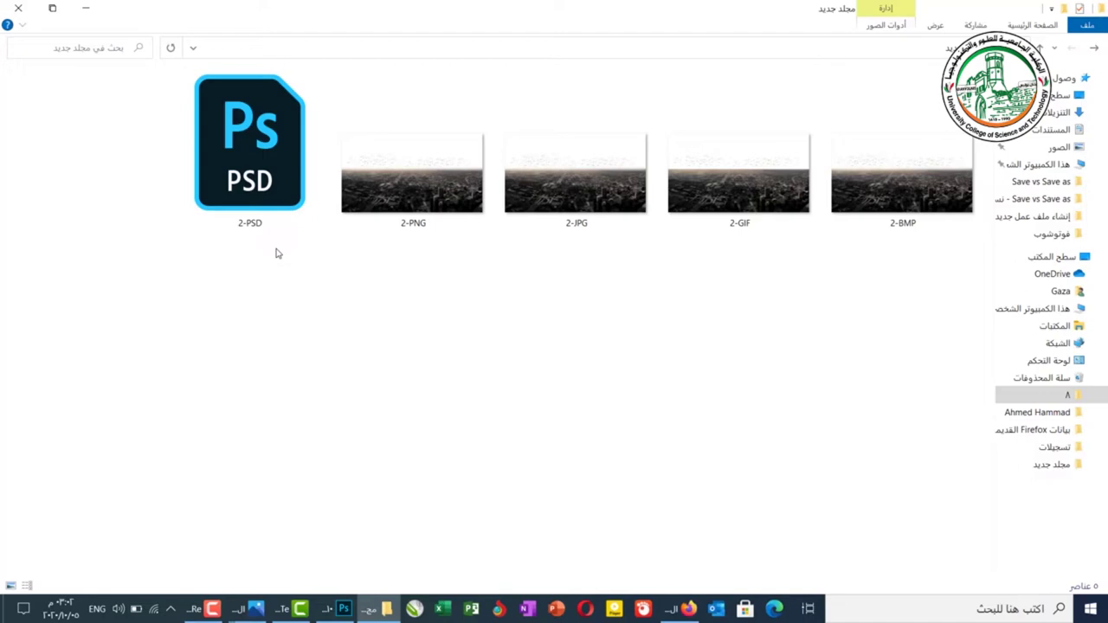
pyautogui.press('Right')
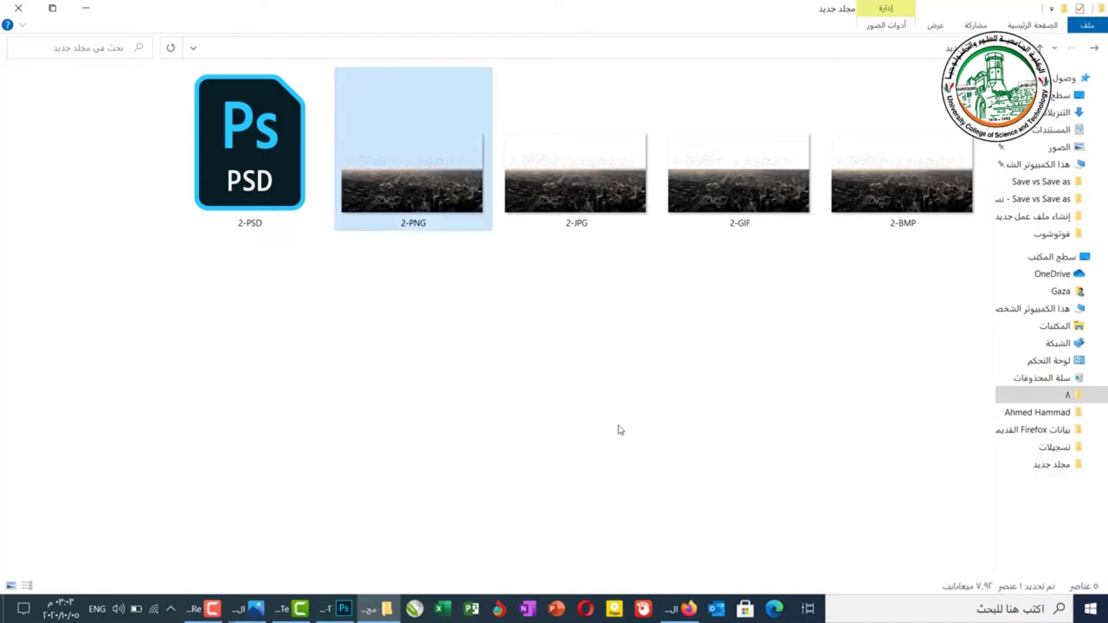
# Return to Photoshop and compare the 2-PSD.psd layers and transparency with the 2-BMP.bmp document
pyautogui.moveTo(343, 608)
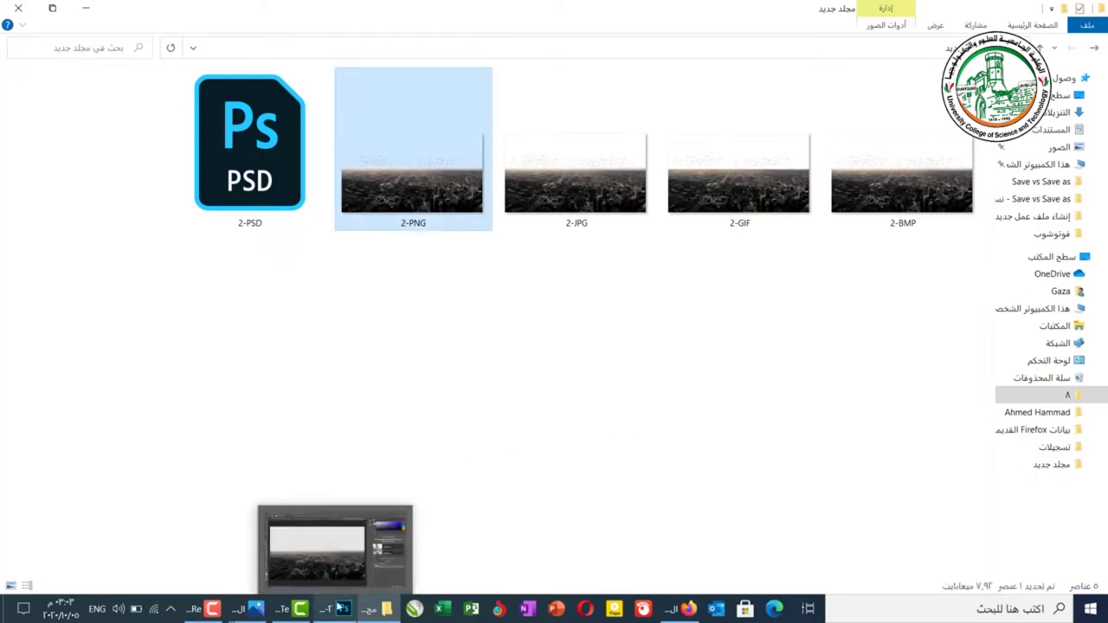
pyautogui.click(337, 535)
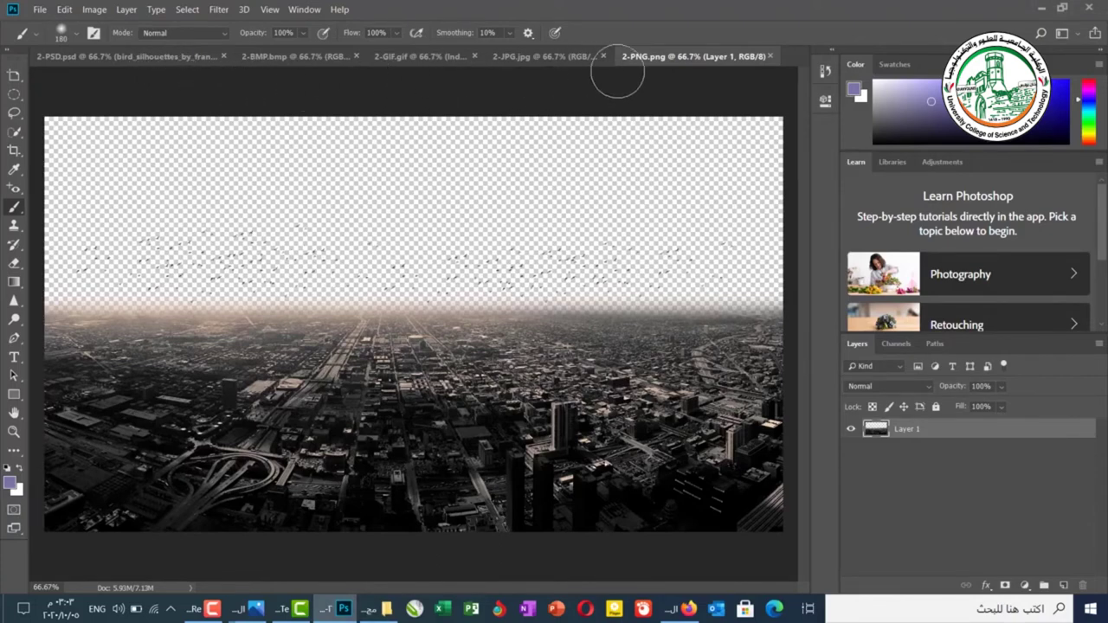
pyautogui.click(181, 55)
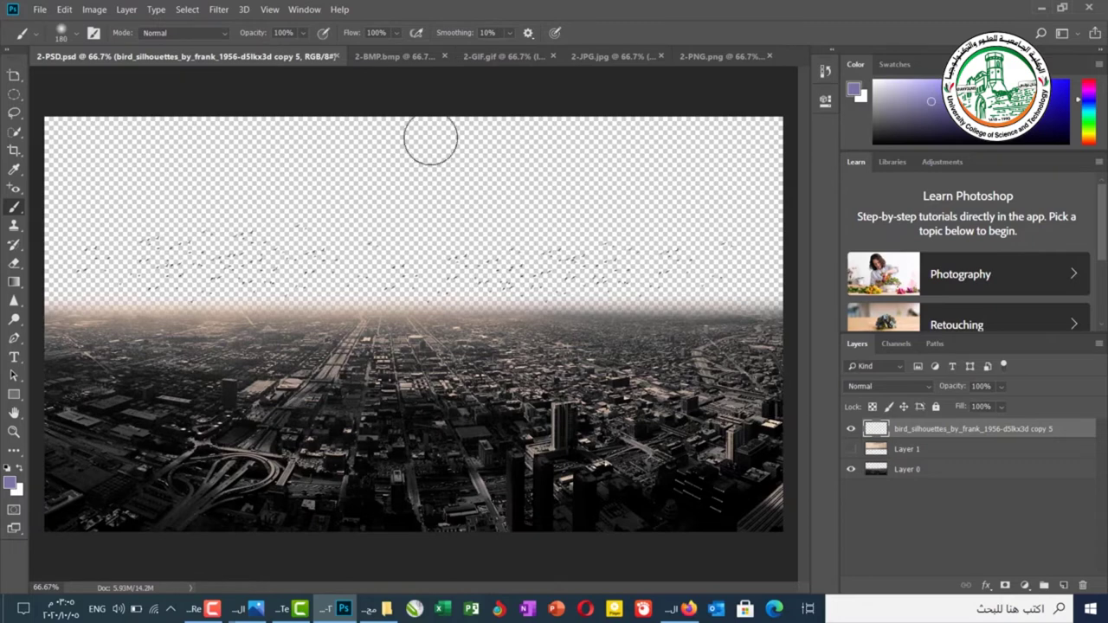
pyautogui.click(14, 76)
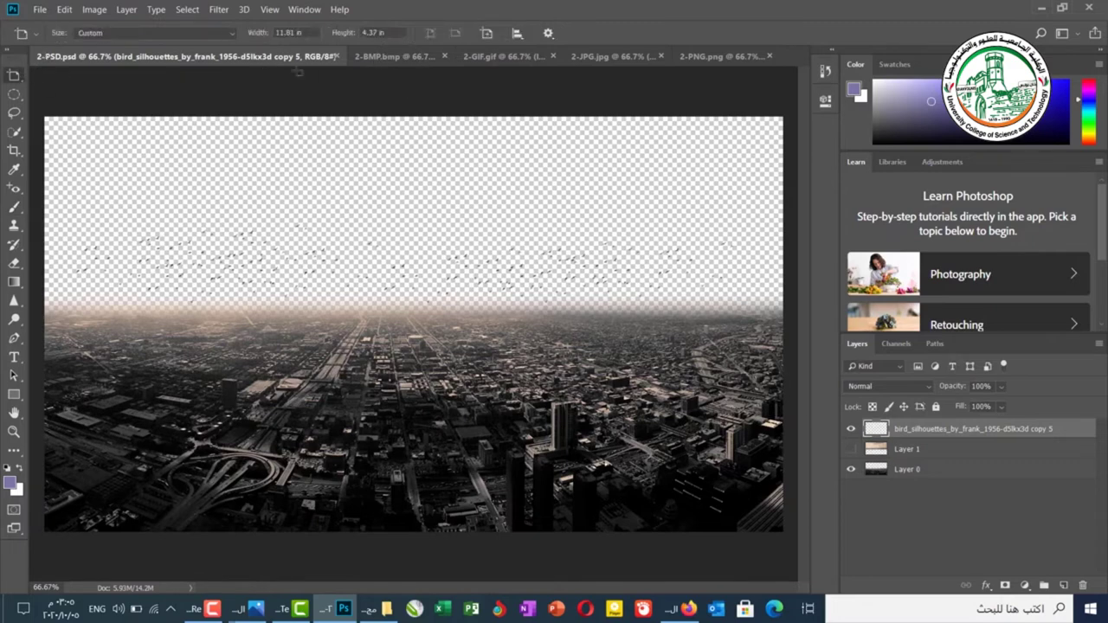
pyautogui.click(396, 57)
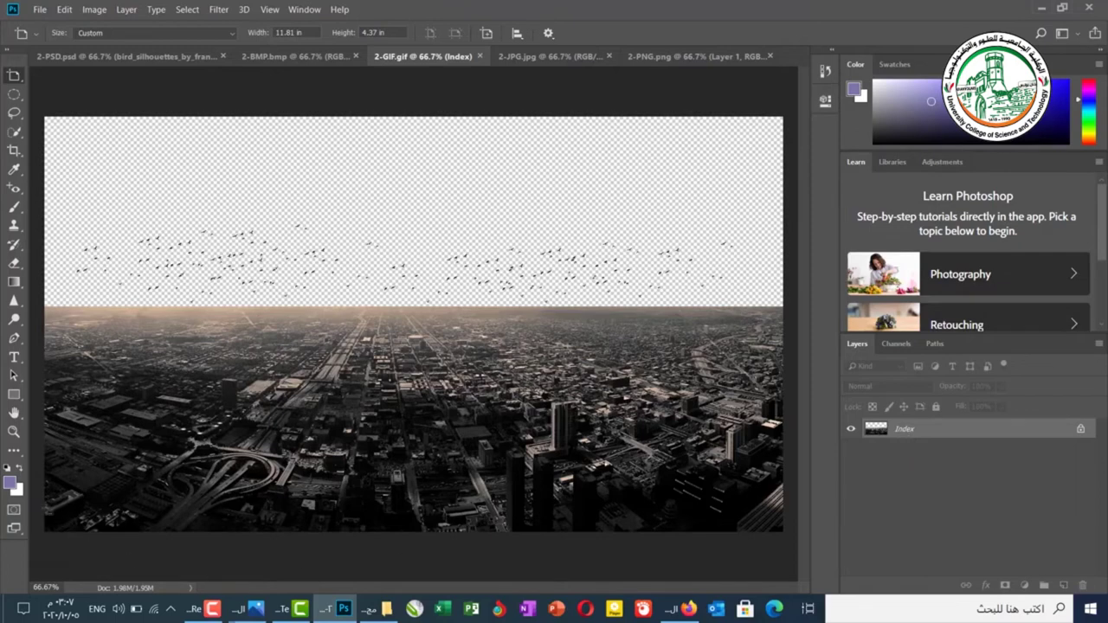
# Keep foreground colour 7a76a8 and brush a broad patch across the transparent sky of 2-GIF.gif
pyautogui.click(11, 484)
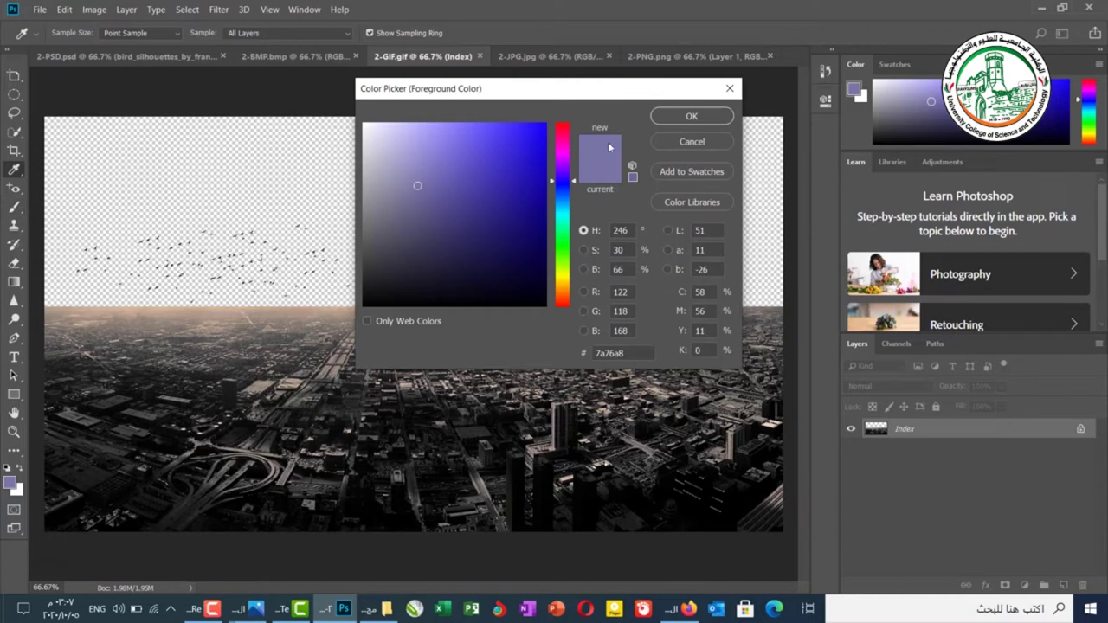
pyautogui.click(660, 122)
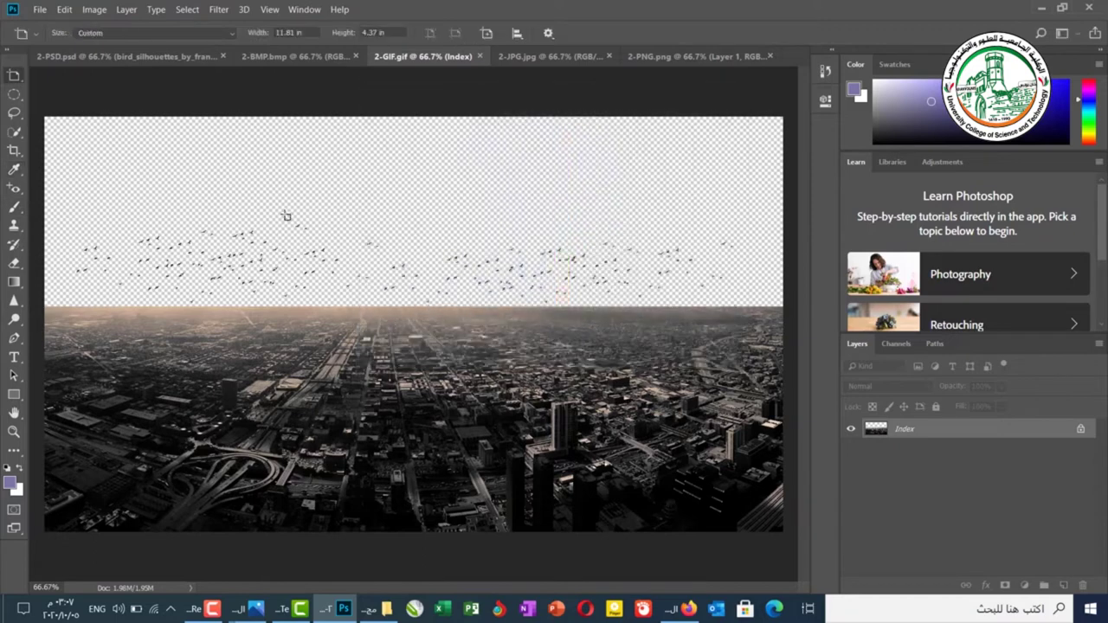
pyautogui.click(15, 208)
pyautogui.moveTo(239, 198)
pyautogui.mouseDown()
pyautogui.moveTo(443, 208)
pyautogui.moveTo(625, 199)
pyautogui.moveTo(243, 249)
pyautogui.moveTo(220, 243)
pyautogui.moveTo(222, 218)
pyautogui.moveTo(270, 171)
pyautogui.moveTo(415, 176)
pyautogui.moveTo(567, 141)
pyautogui.mouseUp()
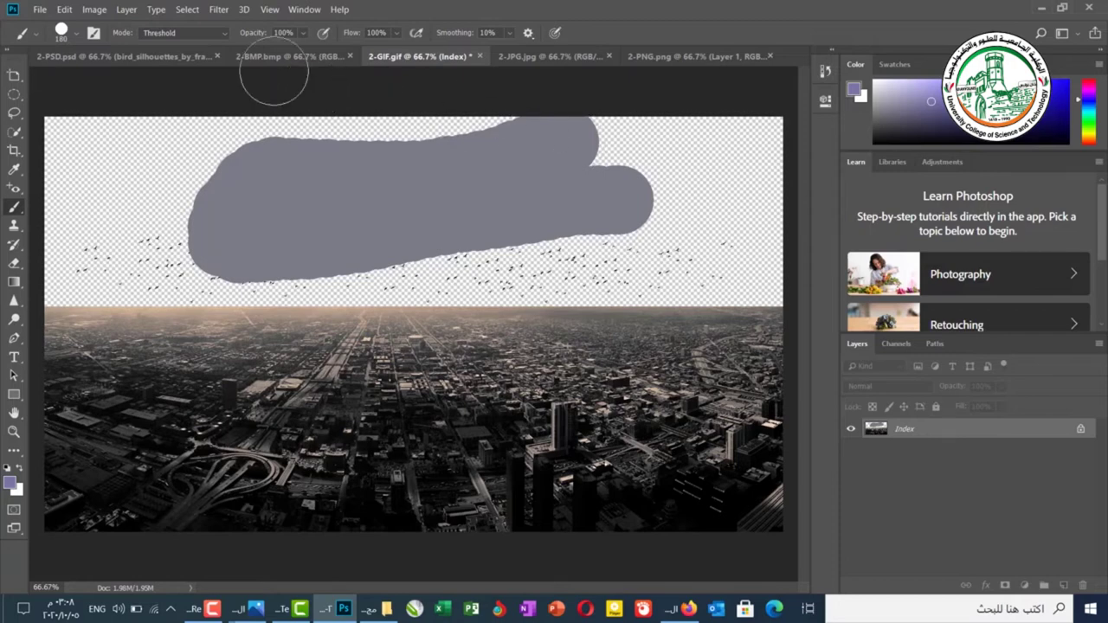
pyautogui.click(14, 76)
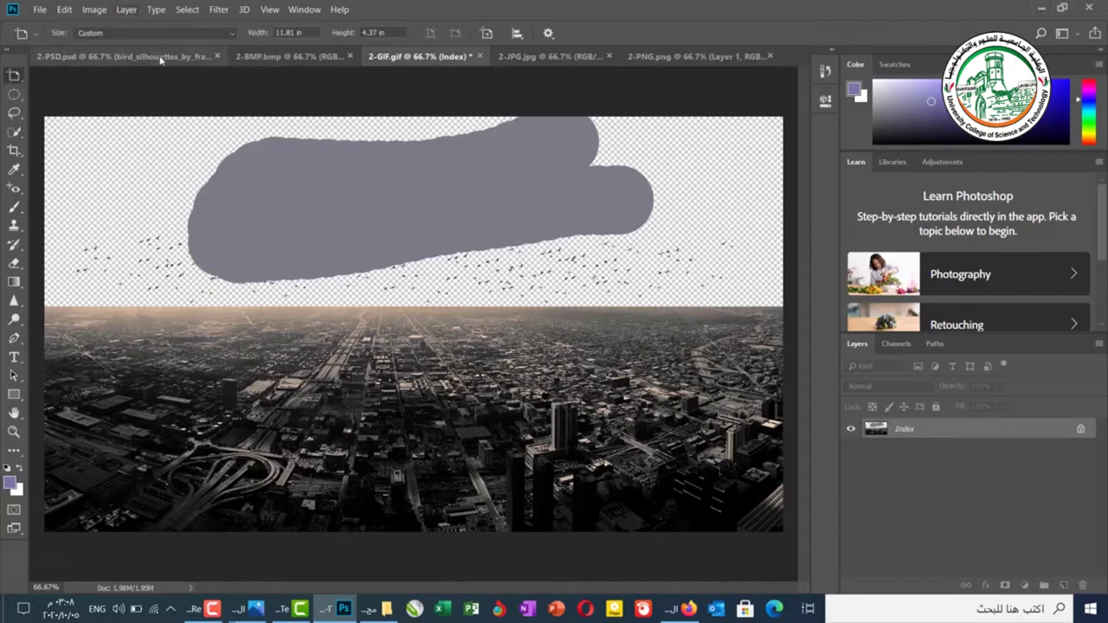
# Convert 2-GIF.gif from Indexed Color to RGB Color mode
pyautogui.click(126, 9)
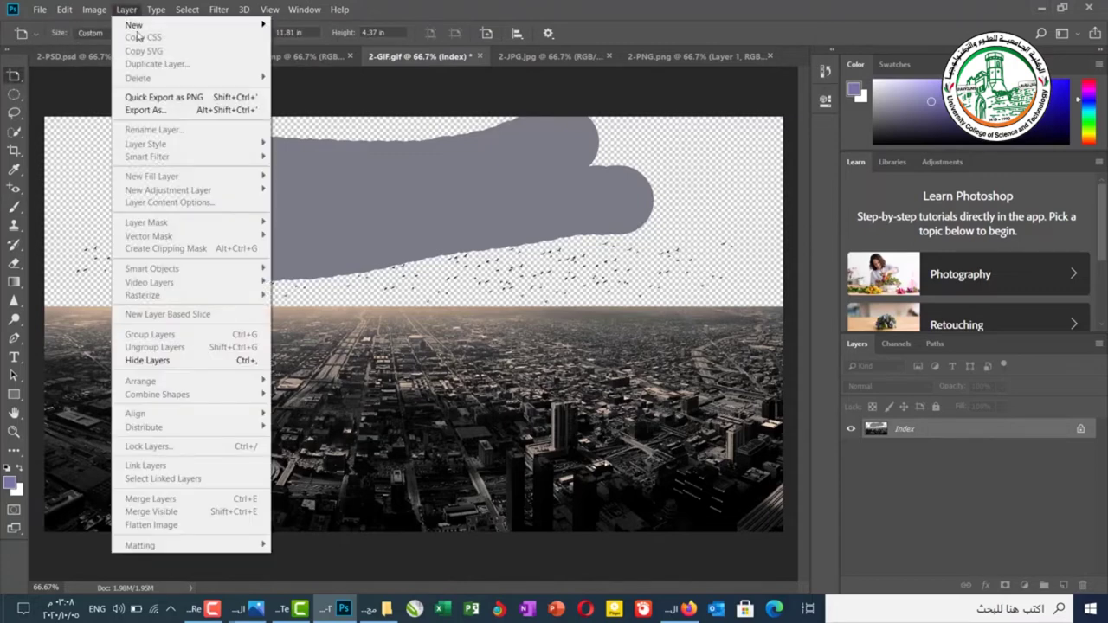
pyautogui.moveTo(139, 24)
pyautogui.moveTo(90, 12)
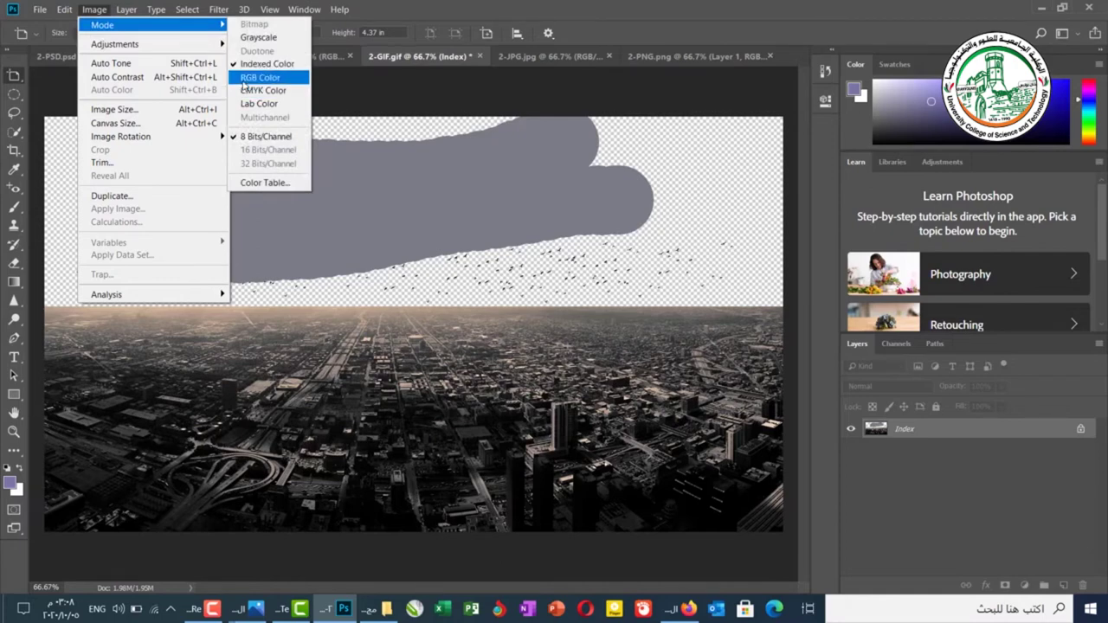
pyautogui.click(245, 79)
pyautogui.press('v')
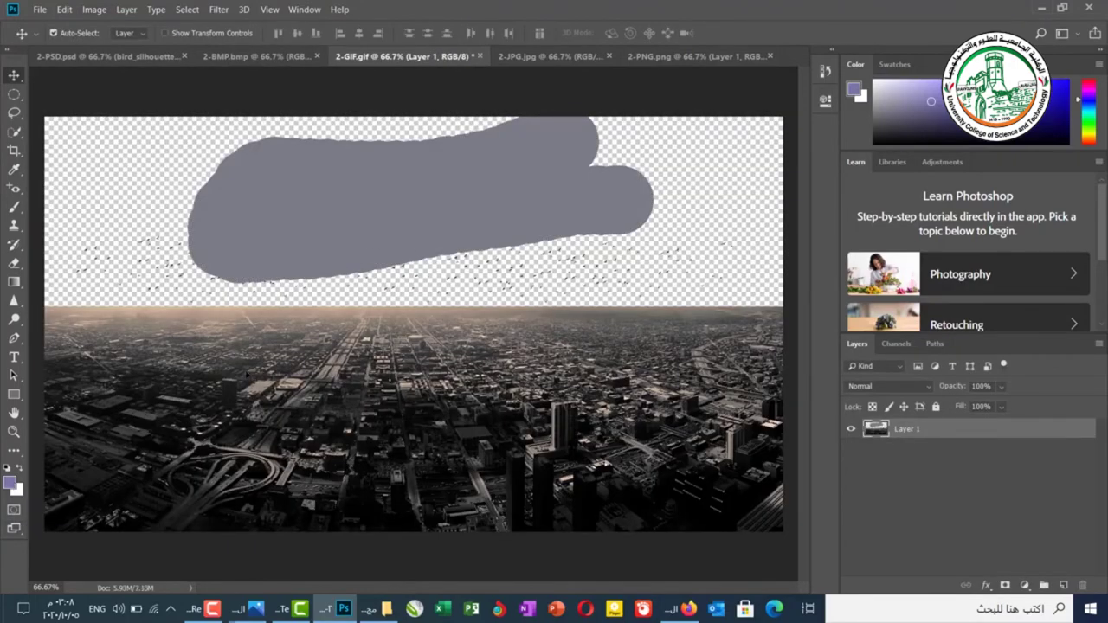
# Brush a soft-edged purple stroke over the left part of the sky in 2-GIF.gif, ending with the Move tool active
pyautogui.click(15, 208)
pyautogui.moveTo(75, 205)
pyautogui.mouseDown()
pyautogui.moveTo(247, 215)
pyautogui.moveTo(101, 215)
pyautogui.moveTo(146, 178)
pyautogui.moveTo(268, 185)
pyautogui.mouseUp()
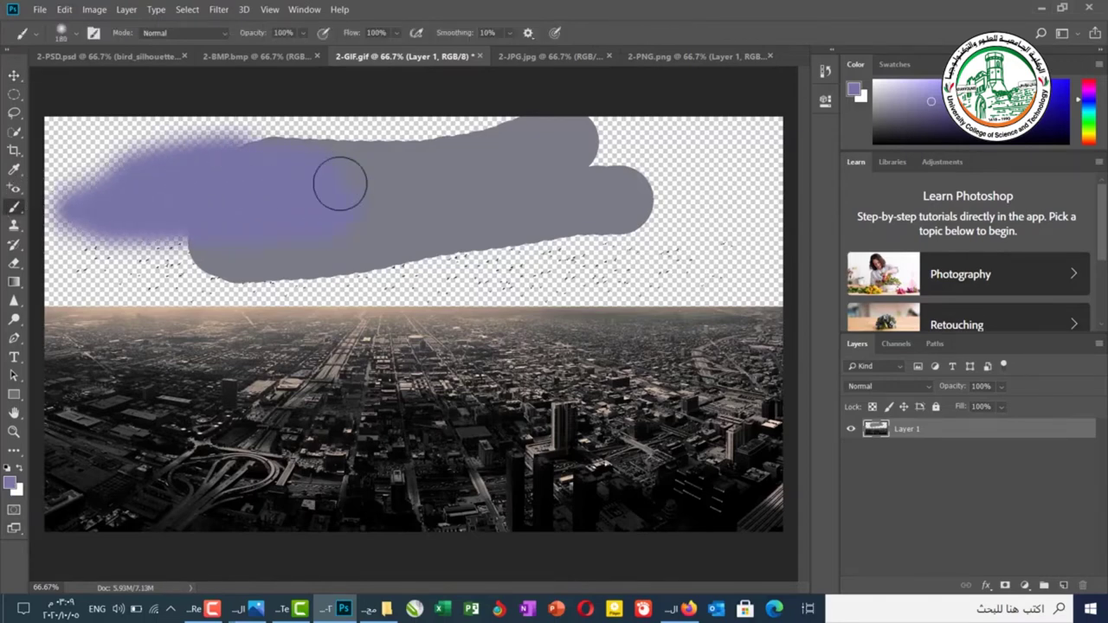
pyautogui.moveTo(346, 181)
pyautogui.mouseDown()
pyautogui.moveTo(236, 195)
pyautogui.moveTo(326, 184)
pyautogui.mouseUp()
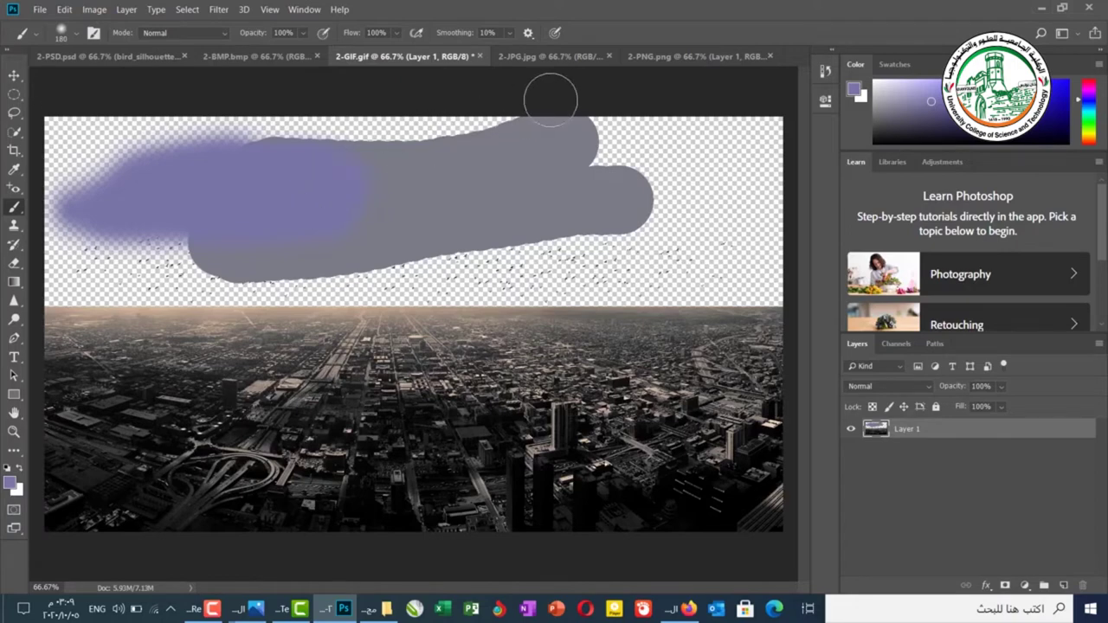
pyautogui.click(14, 76)
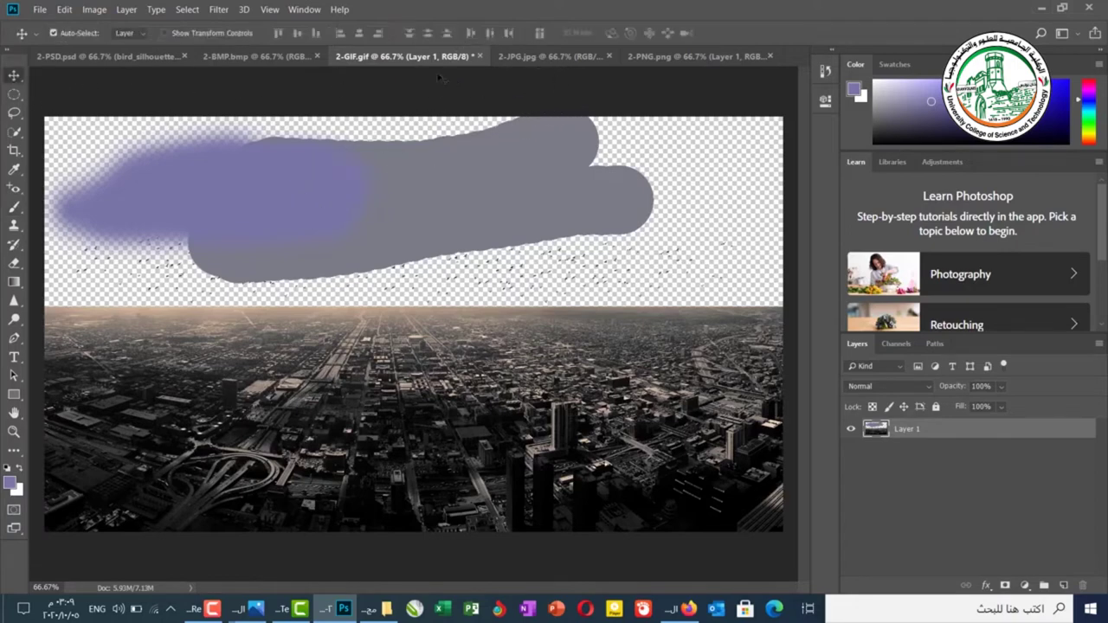
# Compare the sky background and layers of 2-JPG.jpg with those of 2-PNG.png
pyautogui.click(525, 59)
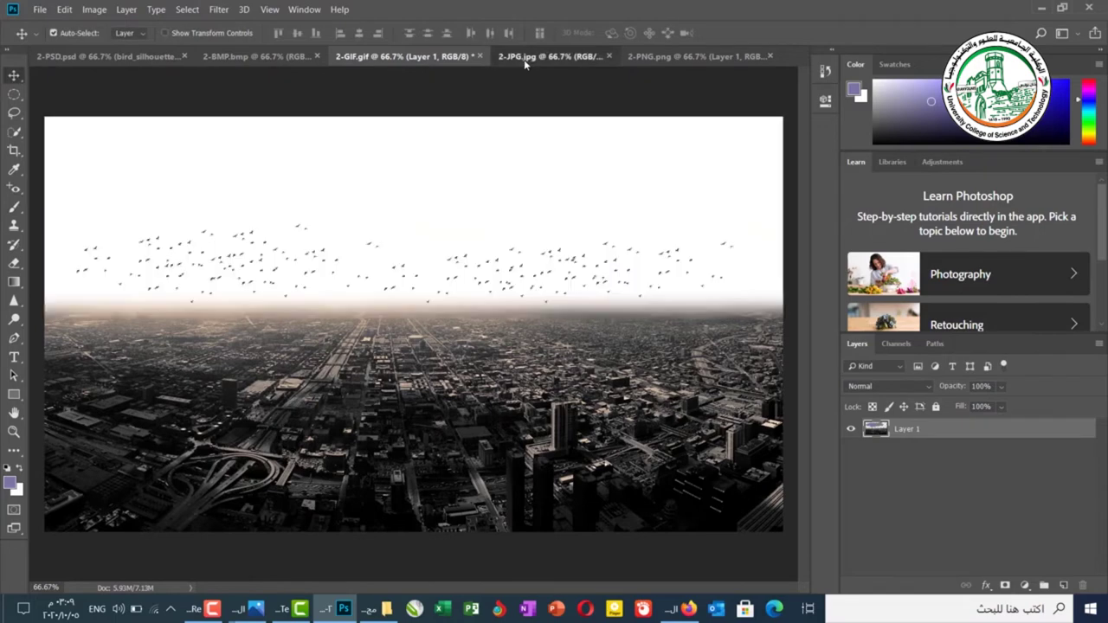
pyautogui.click(681, 58)
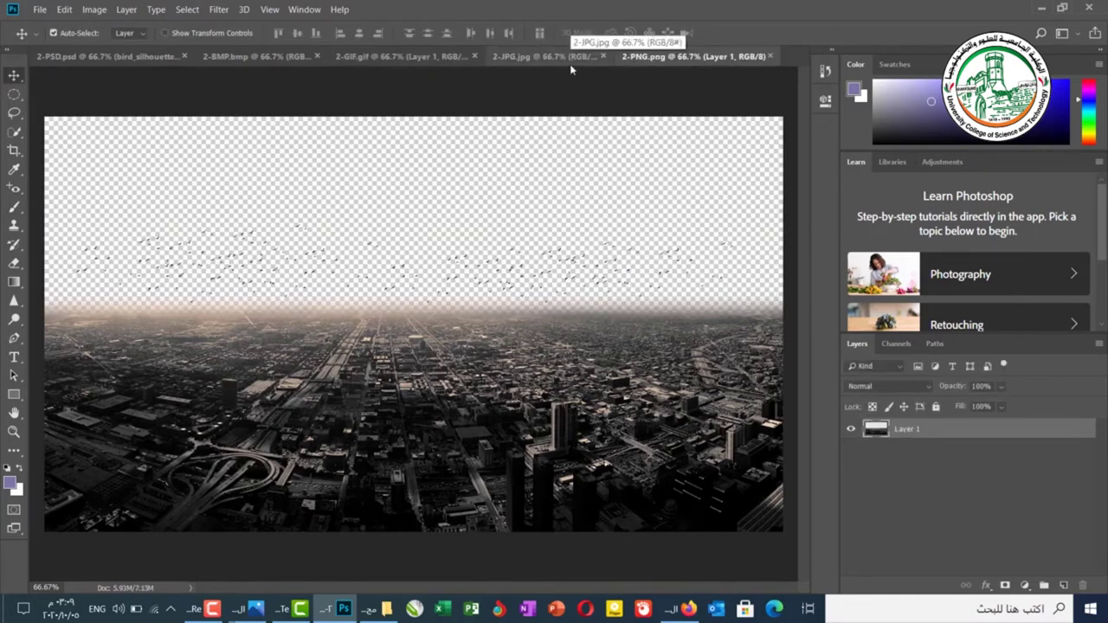
pyautogui.click(545, 57)
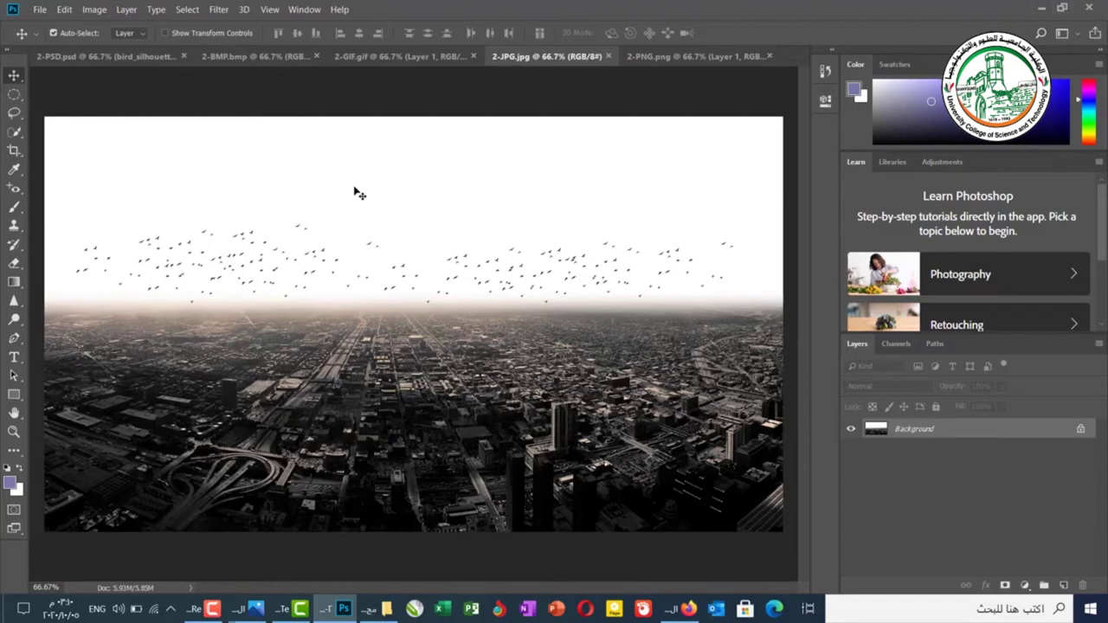
pyautogui.click(663, 57)
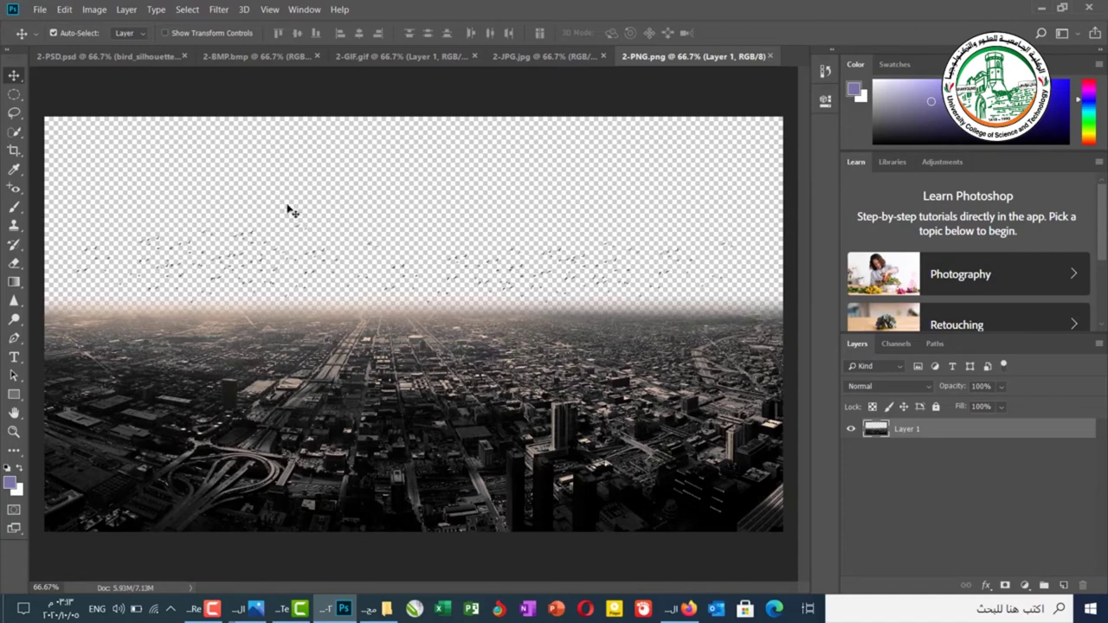
# Start a Save As of 2-PSD.psd, choosing the desktop as the destination and BMP as the format
pyautogui.click(55, 57)
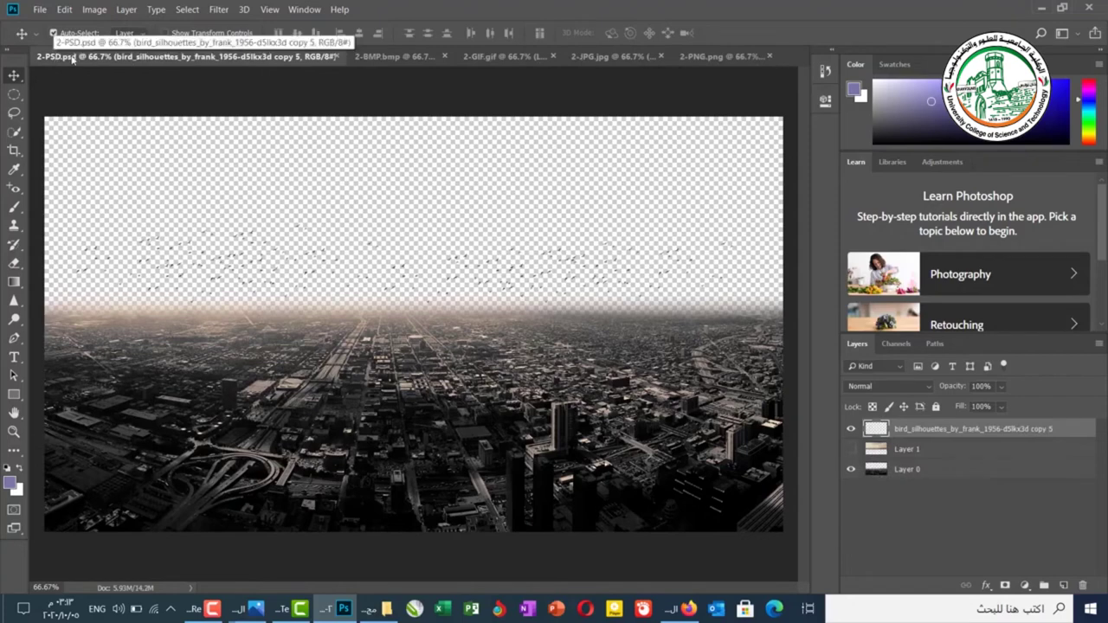
pyautogui.click(40, 10)
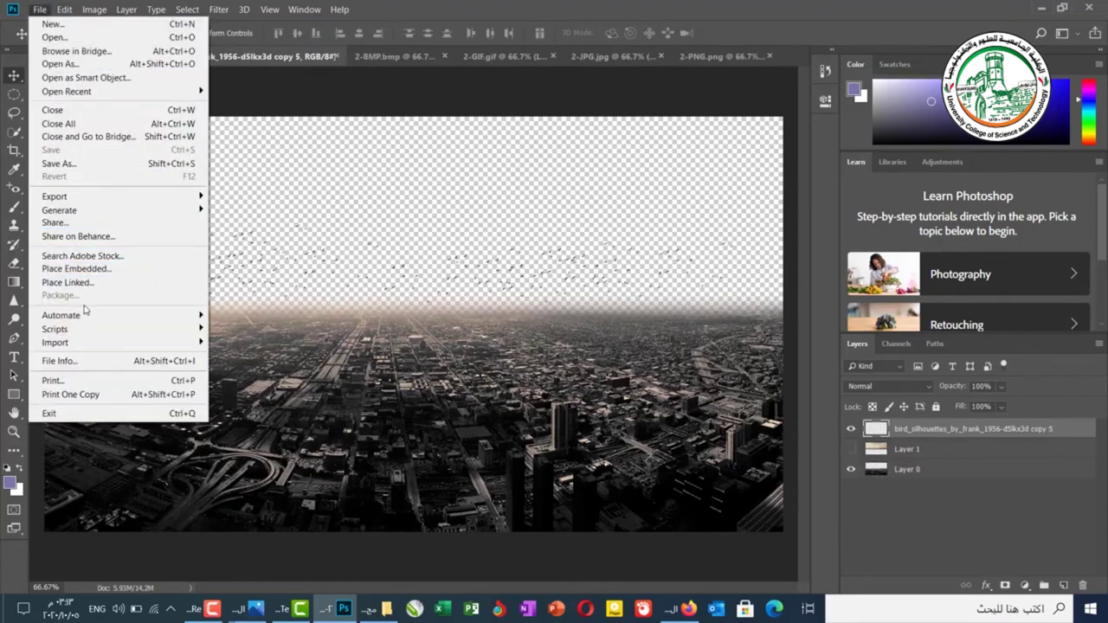
pyautogui.click(76, 165)
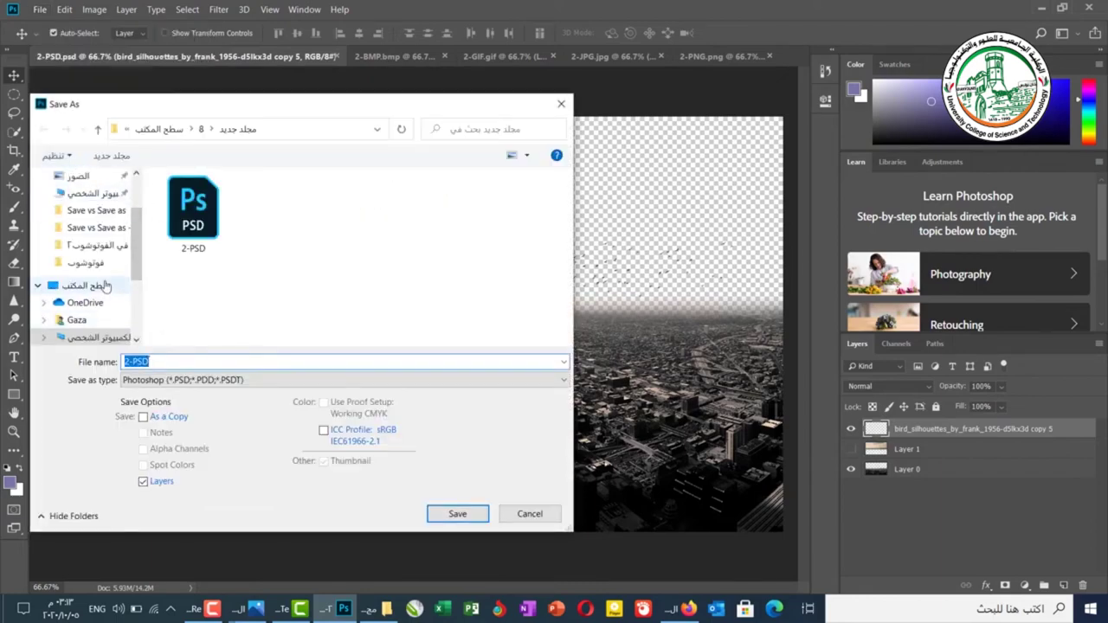
pyautogui.click(105, 287)
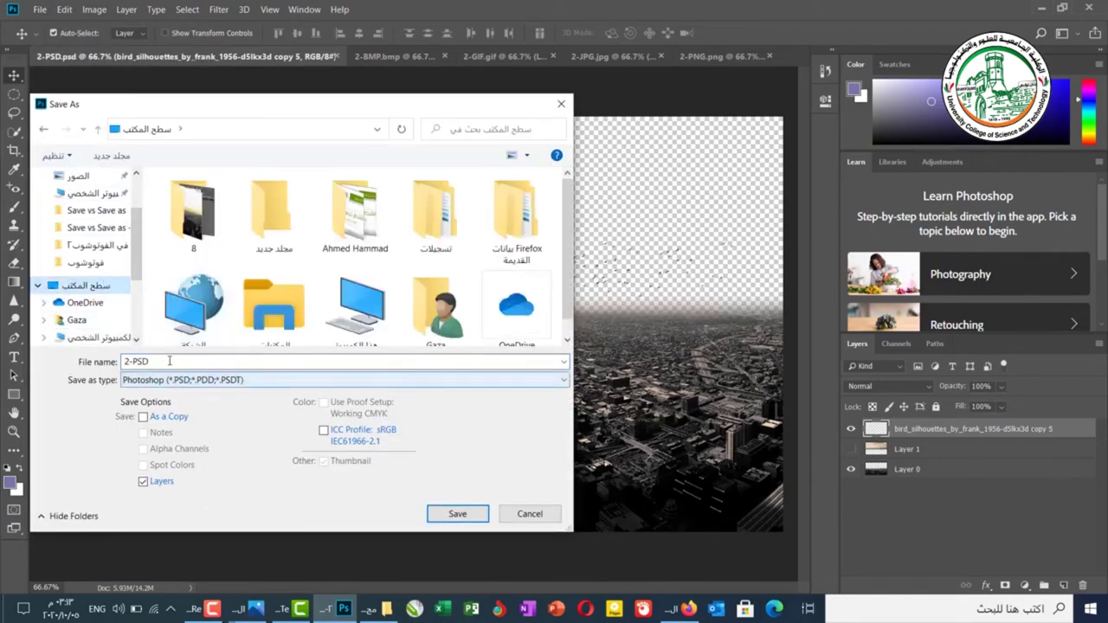
pyautogui.doubleClick(167, 361)
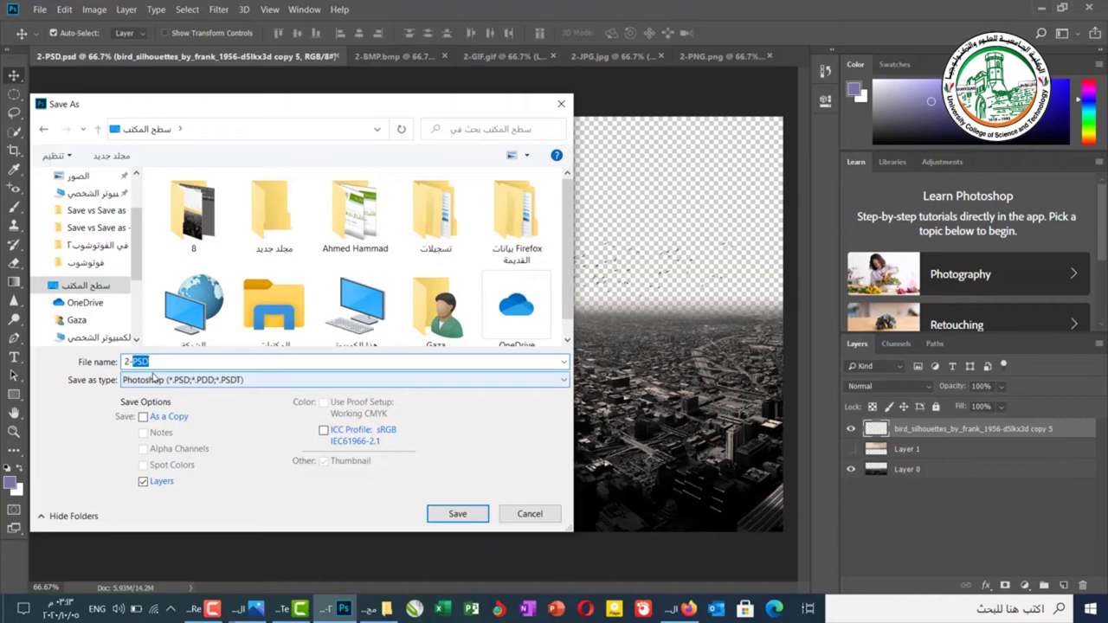
pyautogui.click(152, 379)
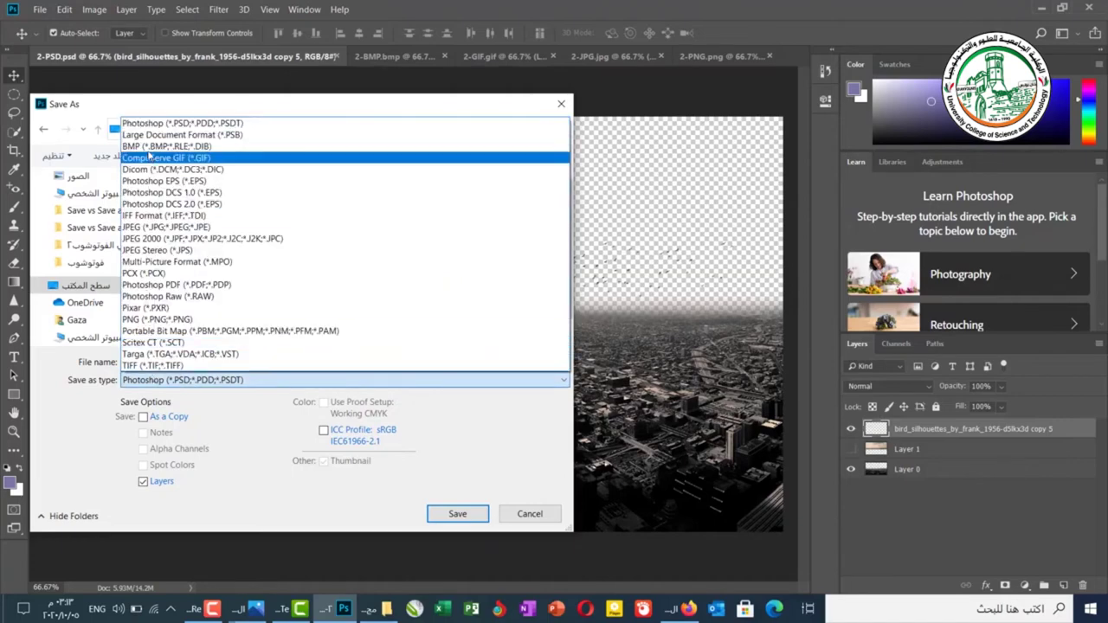
pyautogui.click(149, 156)
# Name the copy 2-bmp and save it in Windows file format with 16 Bit depth
pyautogui.click(152, 360)
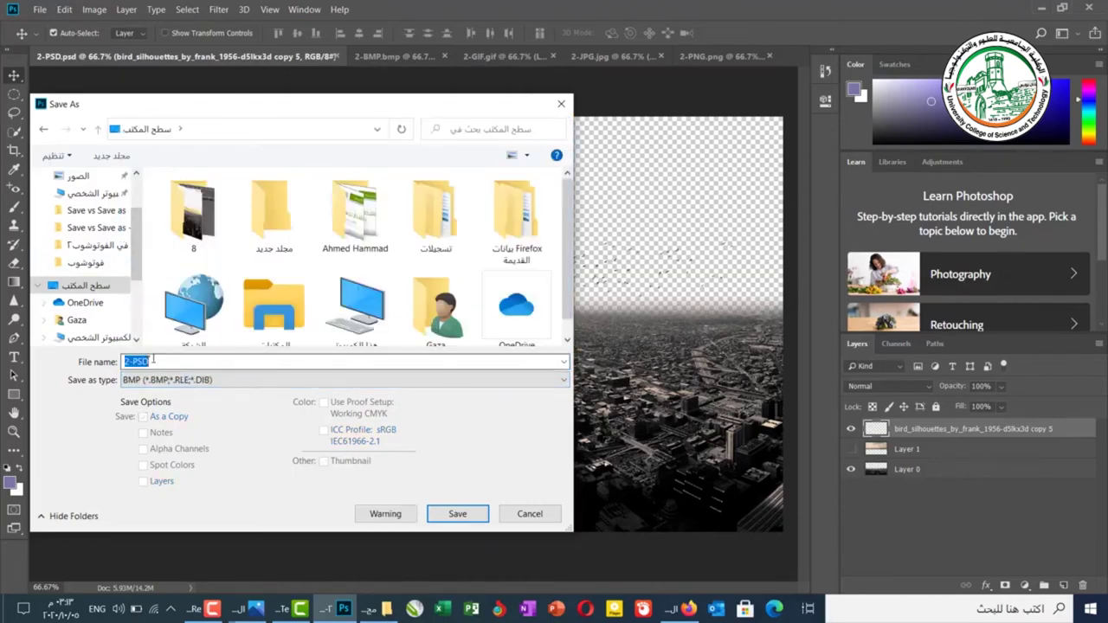
pyautogui.press('BackSpace')
pyautogui.press('BackSpace')
pyautogui.press('BackSpace')
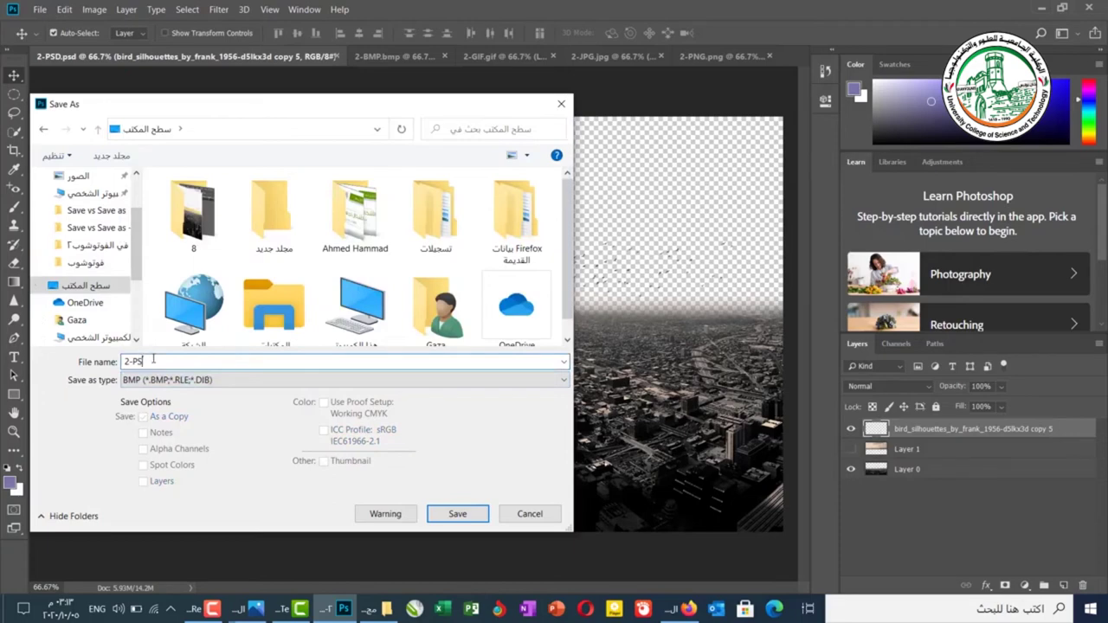
pyautogui.write('bmp')
pyautogui.click(467, 514)
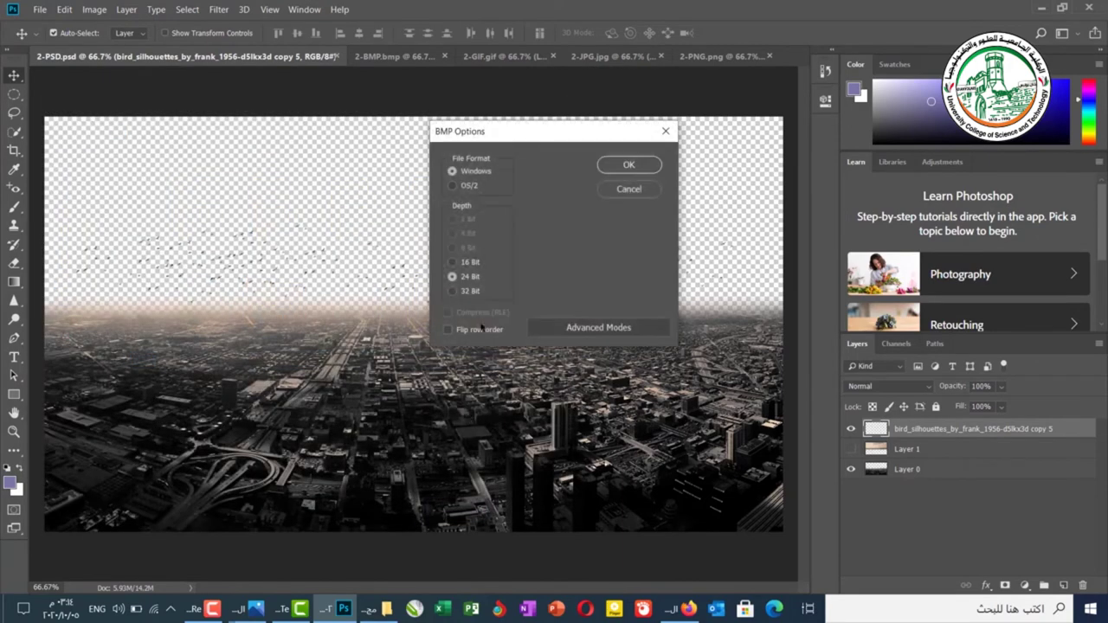
pyautogui.click(451, 262)
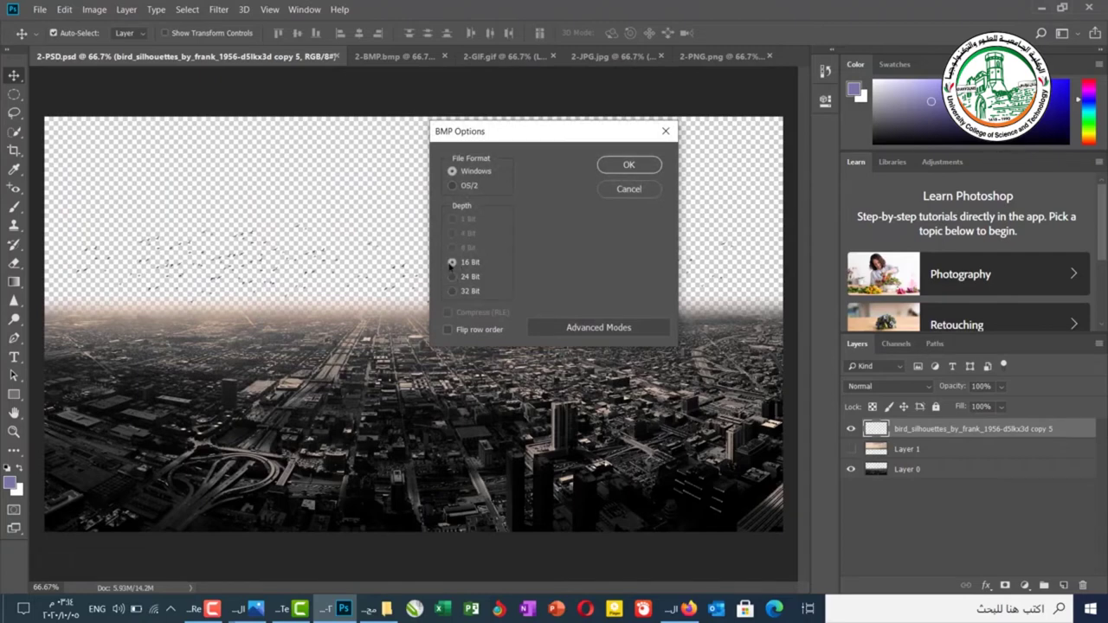
pyautogui.click(630, 165)
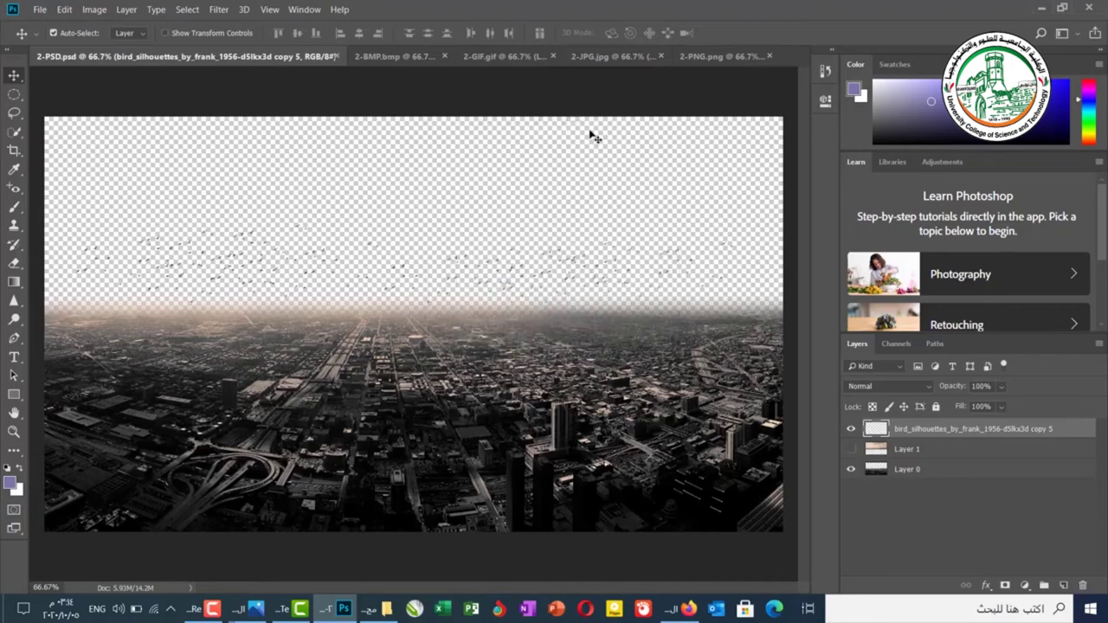
# Start a Save As of 2-PSD.psd to the desktop and name the copy 2-gif
pyautogui.click(40, 10)
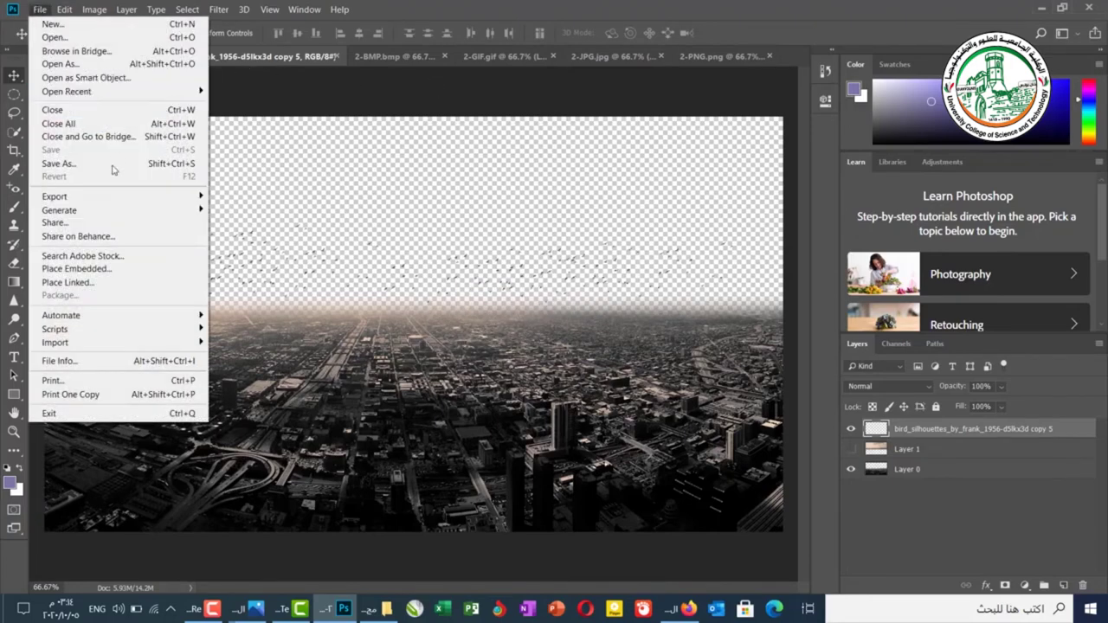
pyautogui.click(116, 165)
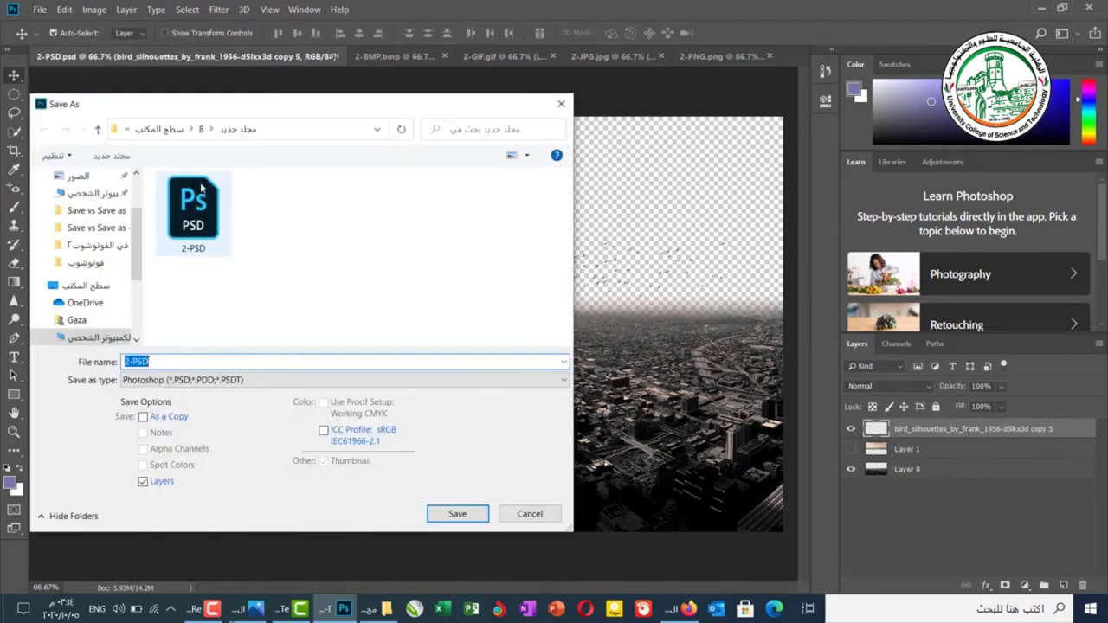
pyautogui.click(126, 287)
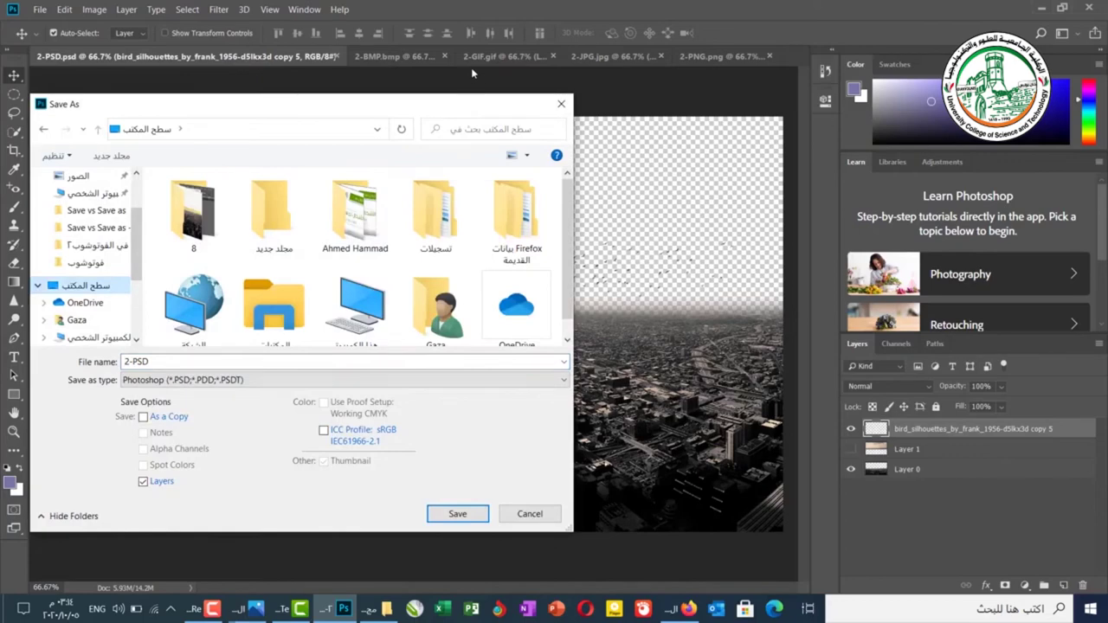
pyautogui.click(200, 360)
pyautogui.click(200, 360)
pyautogui.press('BackSpace')
pyautogui.press('BackSpace')
pyautogui.press('BackSpace')
pyautogui.write('gif')
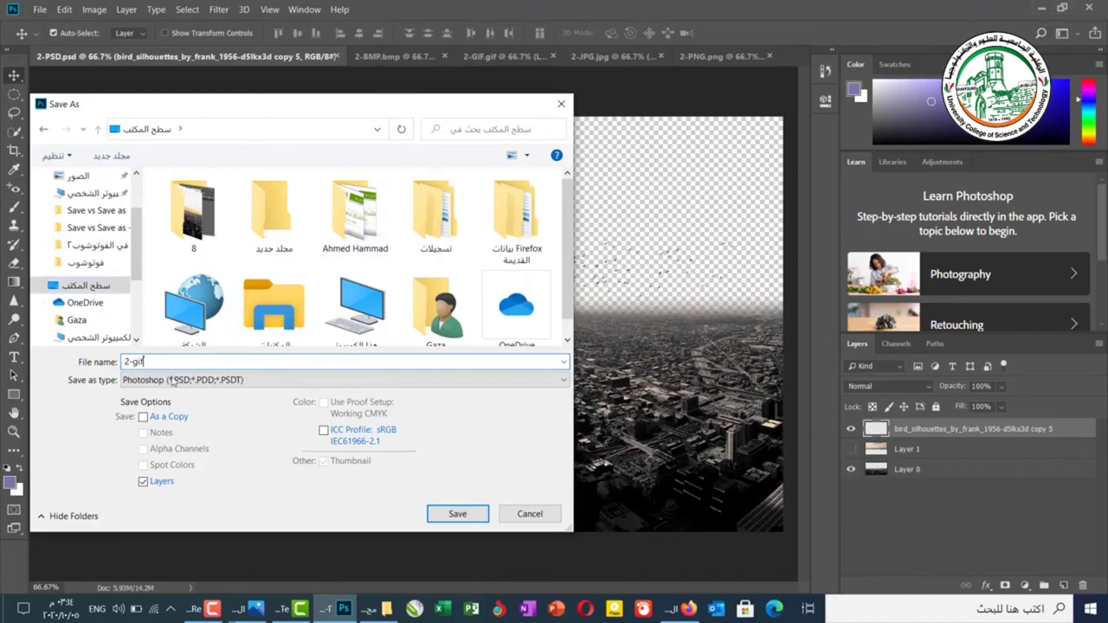
# Choose CompuServe GIF as the format and save the copy
pyautogui.click(174, 381)
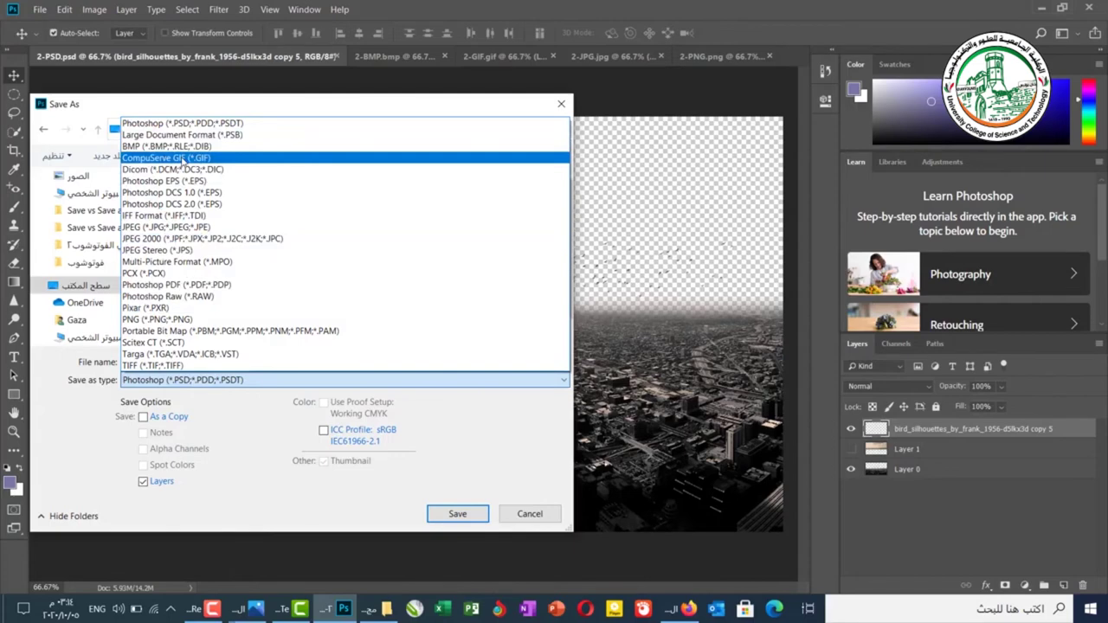
pyautogui.click(180, 158)
pyautogui.click(467, 513)
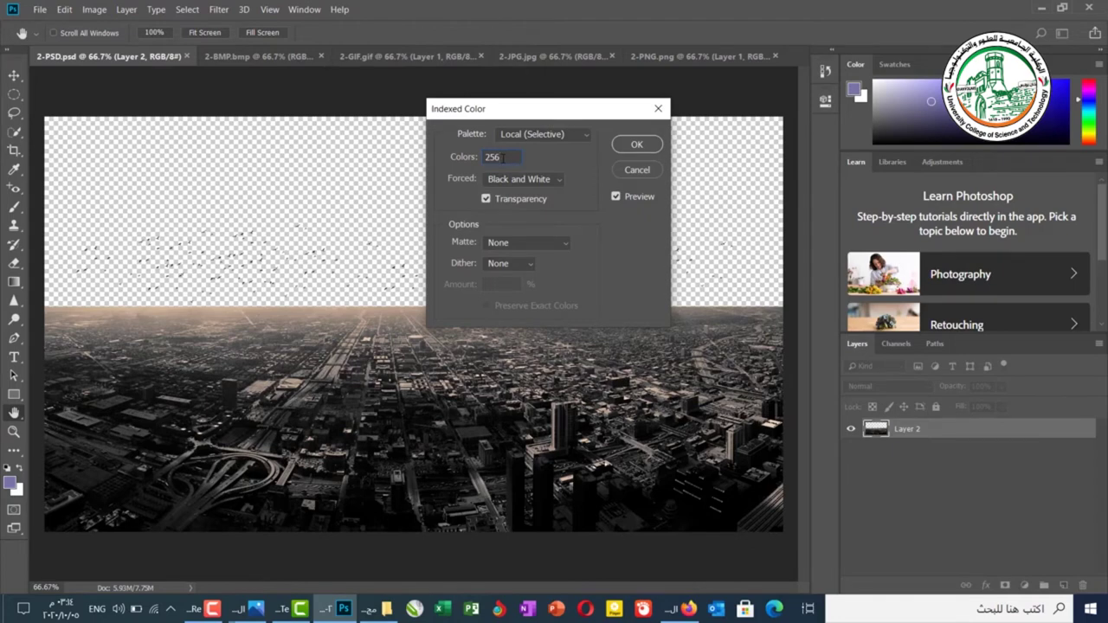
# Try color counts of 500, 3 and 100 for the GIF's indexed palette
pyautogui.doubleClick(503, 158)
pyautogui.write('500')
pyautogui.click(636, 145)
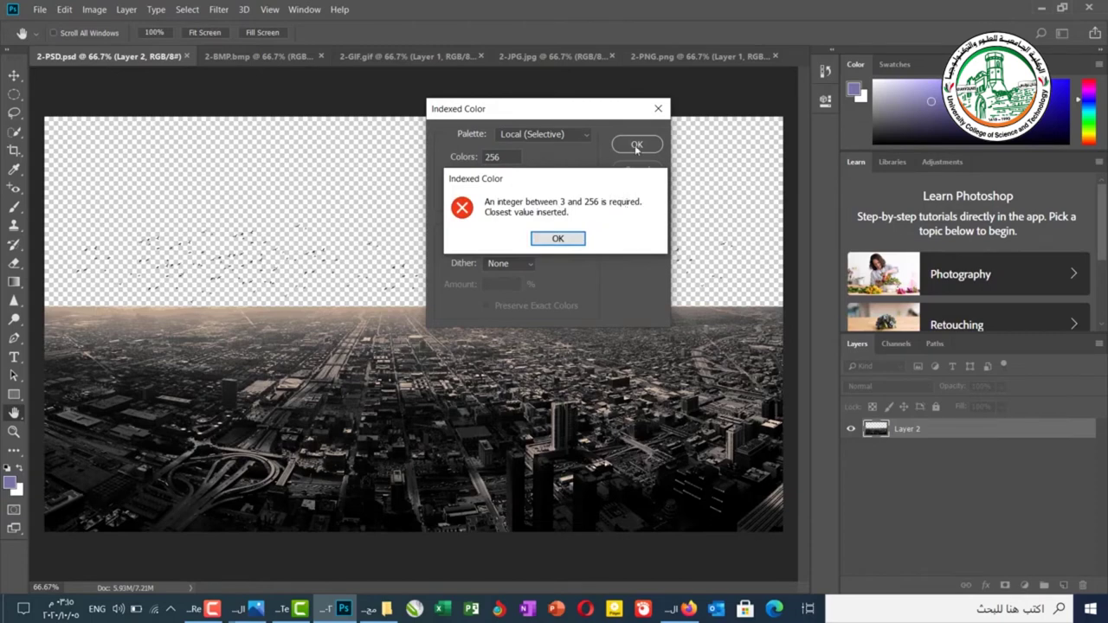
pyautogui.click(557, 239)
pyautogui.write('3')
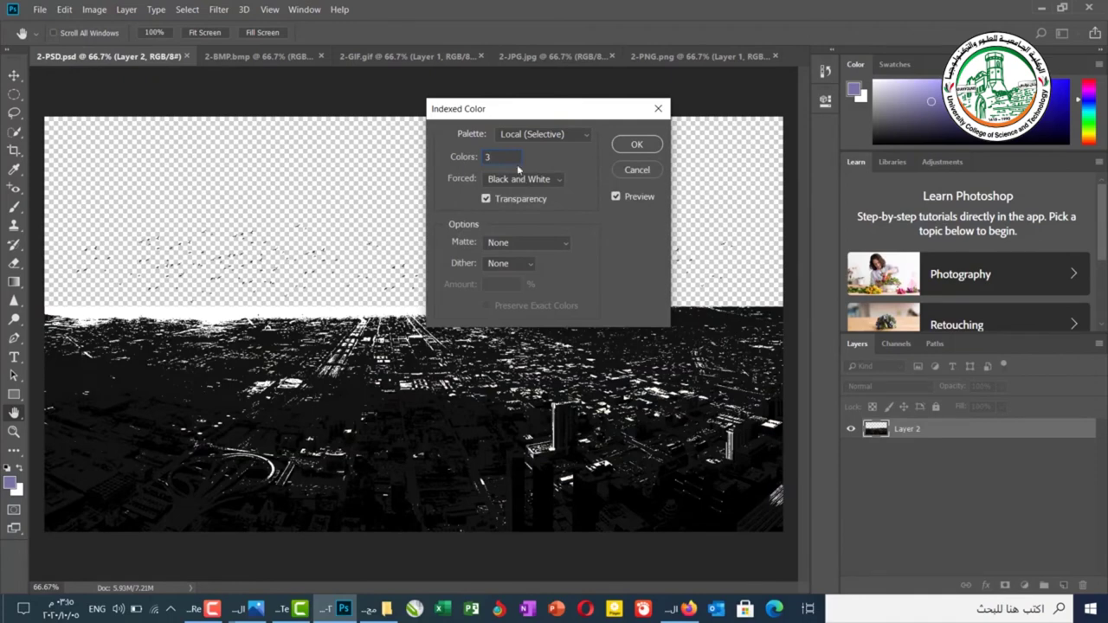
pyautogui.write('00')
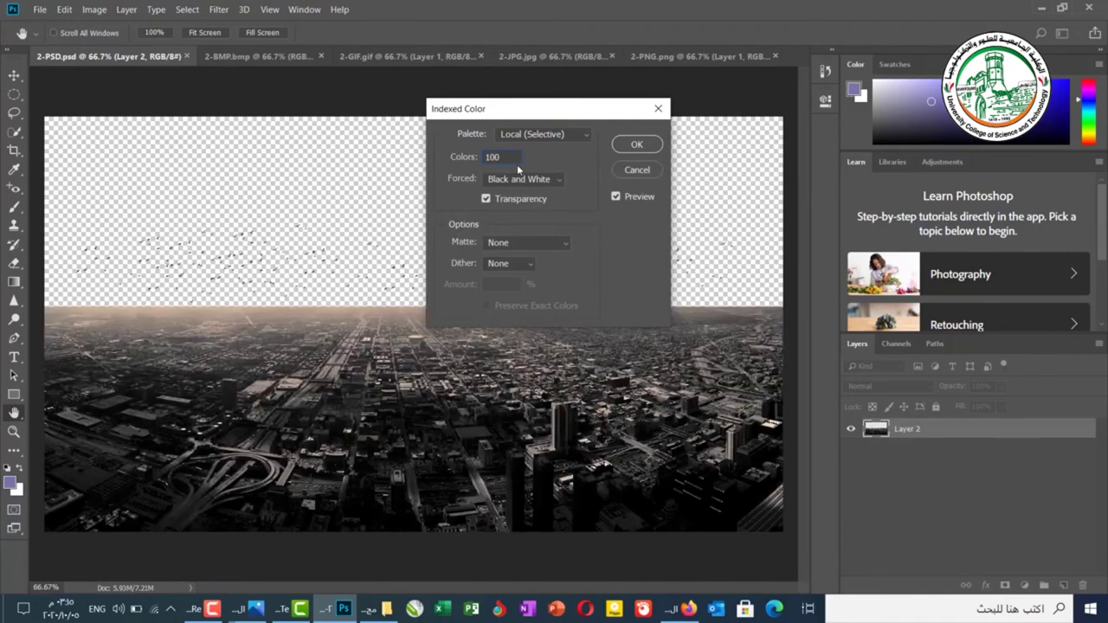
# Re-enter the palette's color count, accept the indexed color settings and save the GIF with Normal row order
pyautogui.press('BackSpace')
pyautogui.press('BackSpace')
pyautogui.press('BackSpace')
pyautogui.write('2')
pyautogui.click(637, 144)
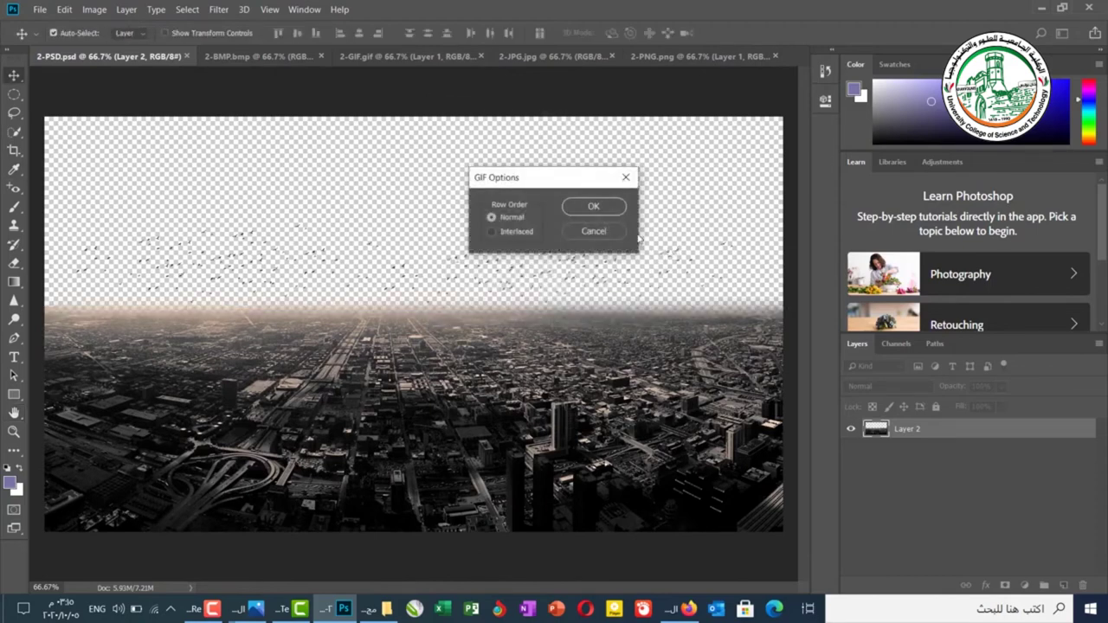
pyautogui.click(592, 208)
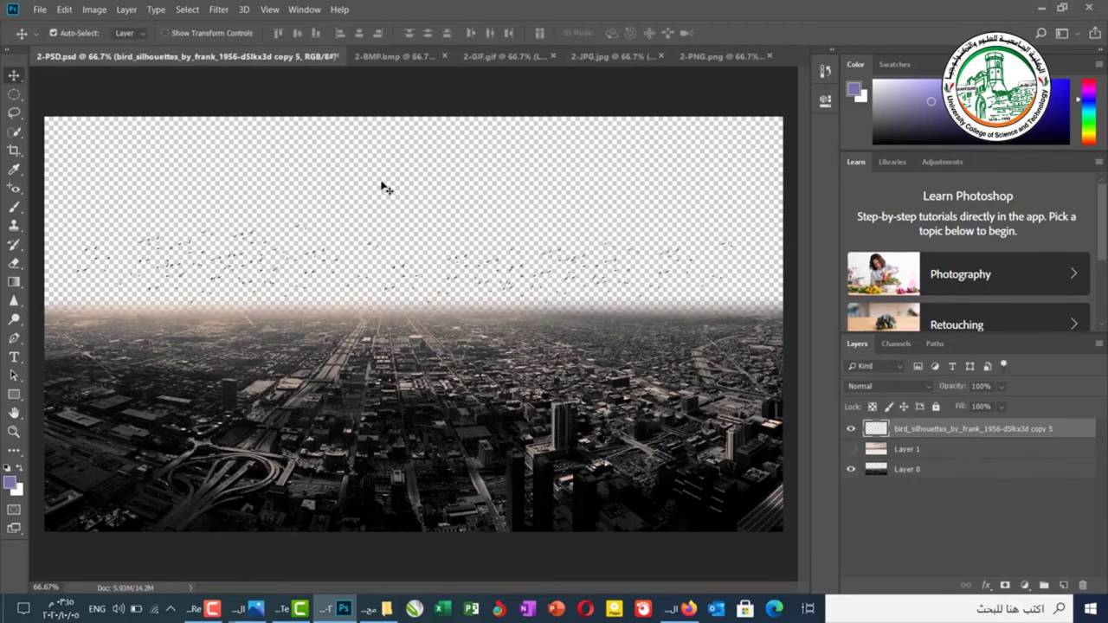
# Start another Save As of 2-PSD.psd in its current folder and name the copy 2-jpg
pyautogui.click(37, 9)
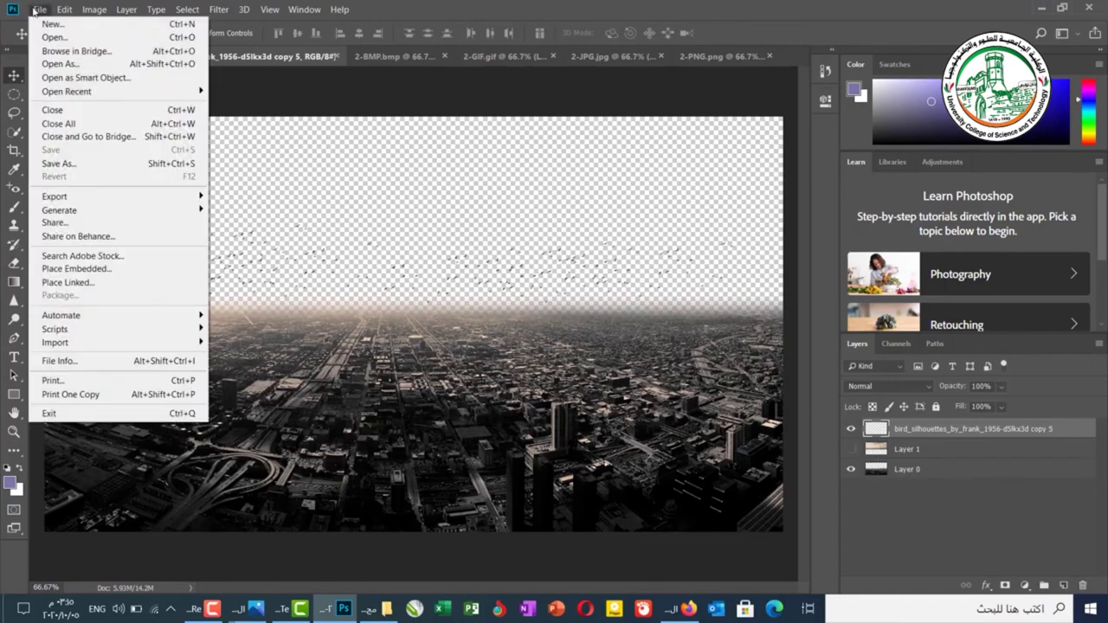
pyautogui.click(116, 166)
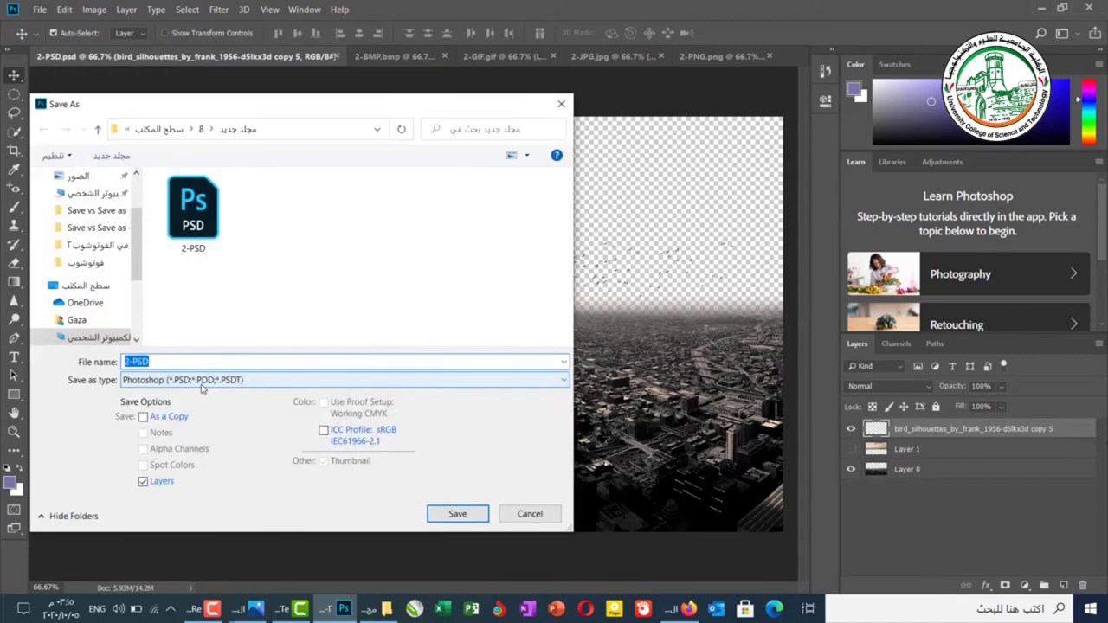
pyautogui.click(166, 360)
pyautogui.hotkey('shift', 'Left')
pyautogui.hotkey('shift', 'Left')
pyautogui.hotkey('shift', 'Left')
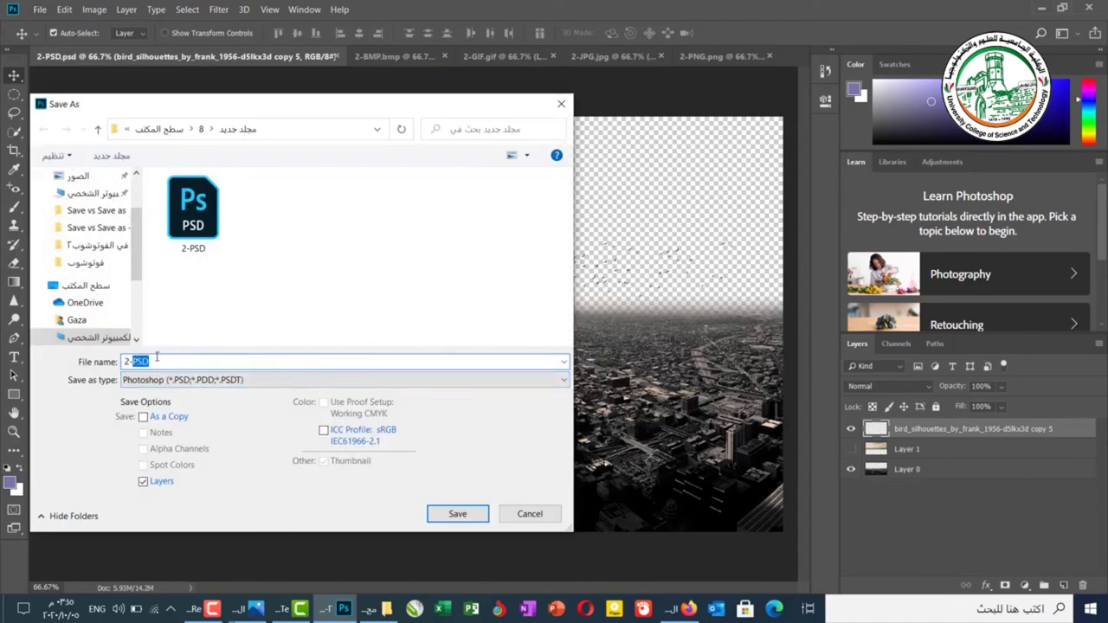
pyautogui.write('jp')
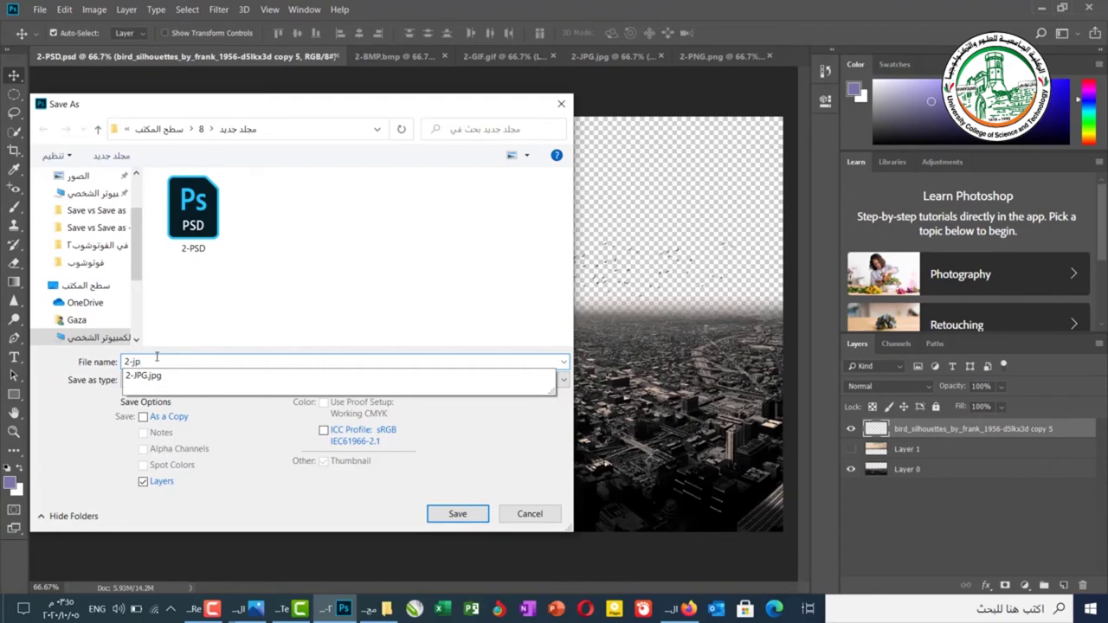
pyautogui.write('g')
pyautogui.click(212, 439)
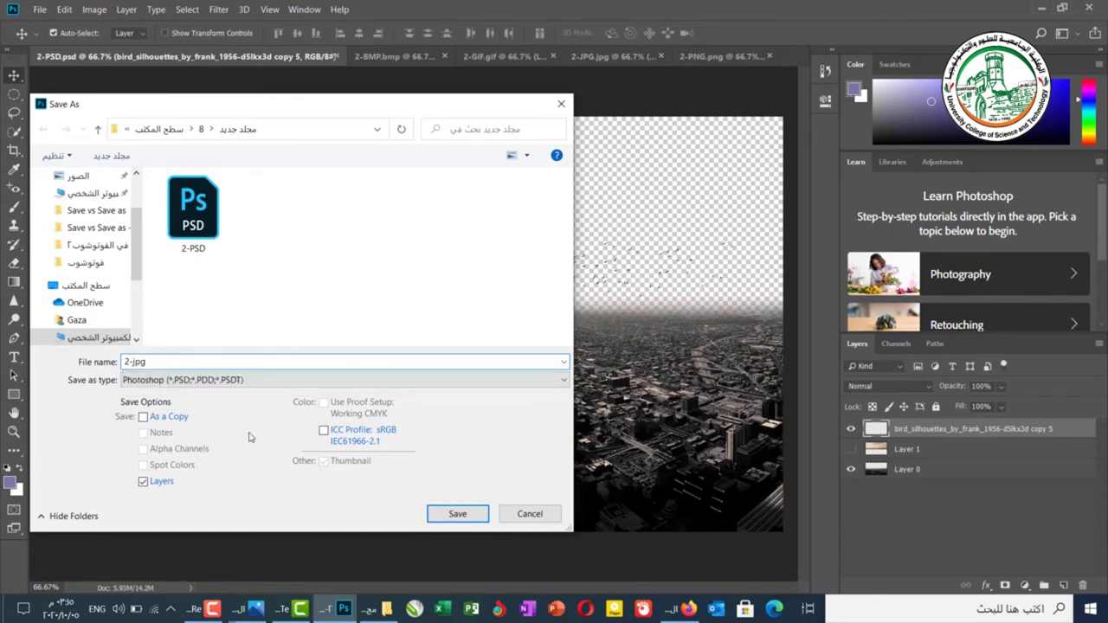
# Choose JPEG as the format and save, replacing the existing 2-JPG.jpg
pyautogui.click(257, 387)
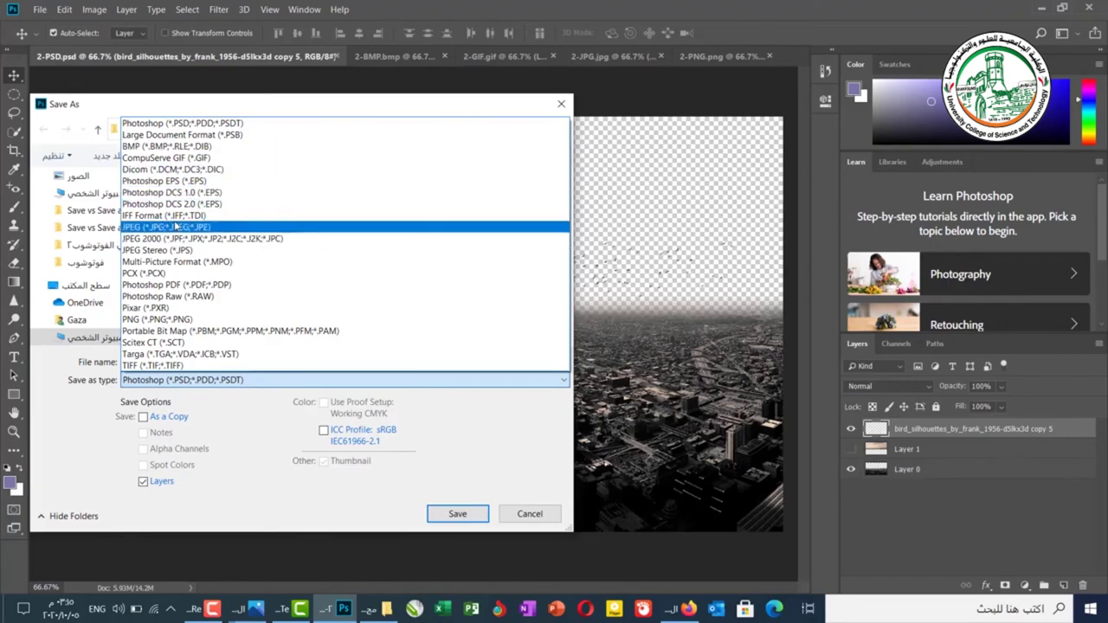
pyautogui.click(175, 227)
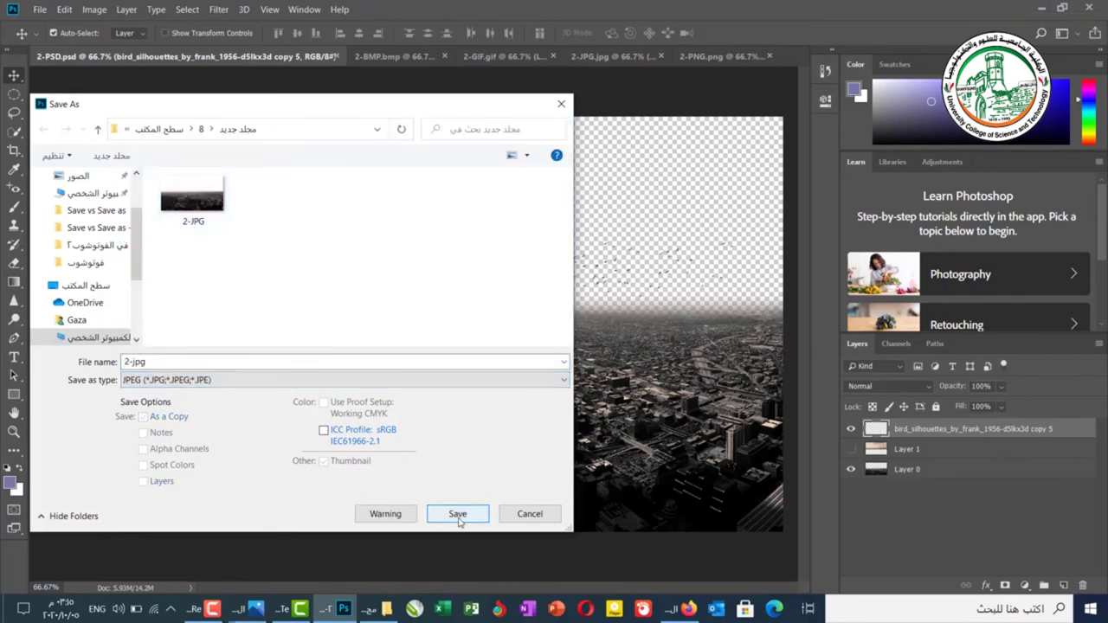
pyautogui.click(457, 516)
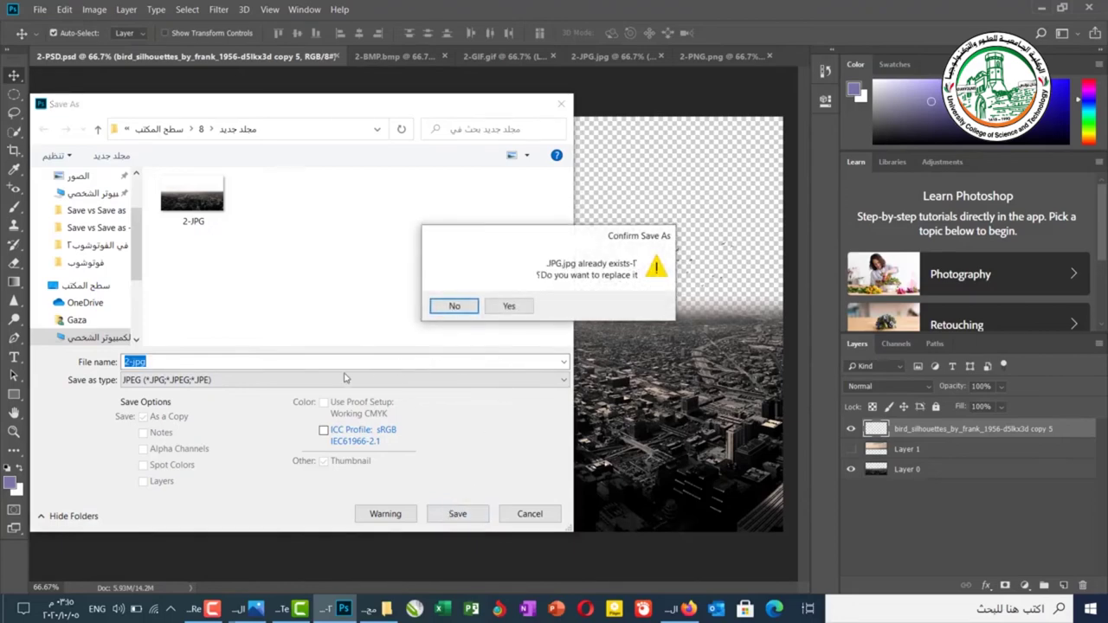
pyautogui.click(510, 308)
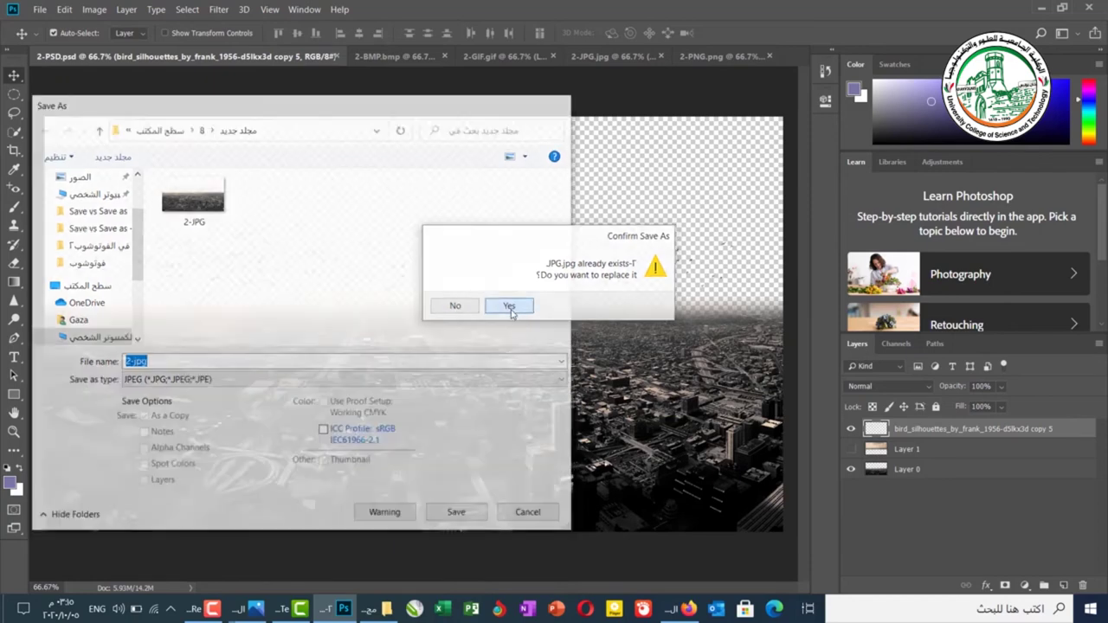
pyautogui.click(577, 249)
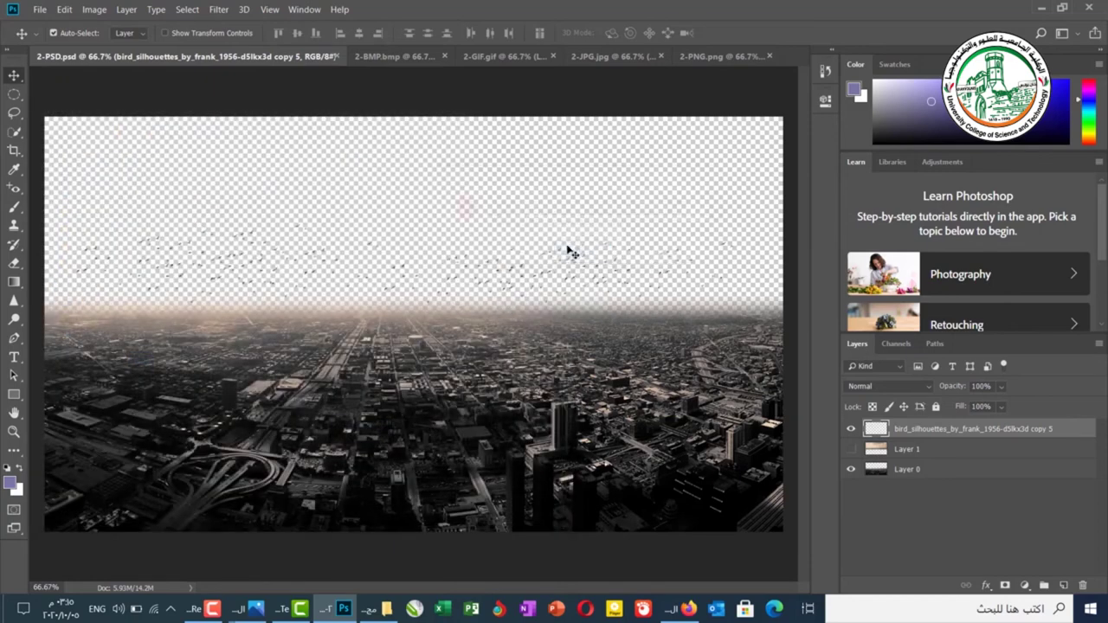
# Start a Save As of 2-PSD.psd with the file name 2-png and the desktop as destination
pyautogui.click(39, 10)
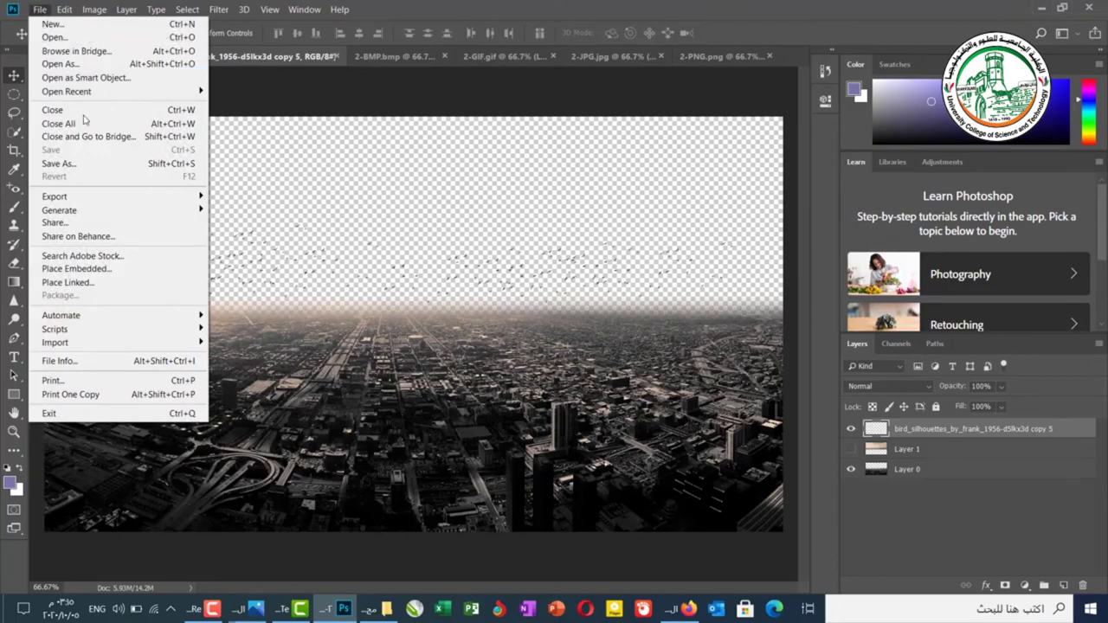
pyautogui.click(94, 164)
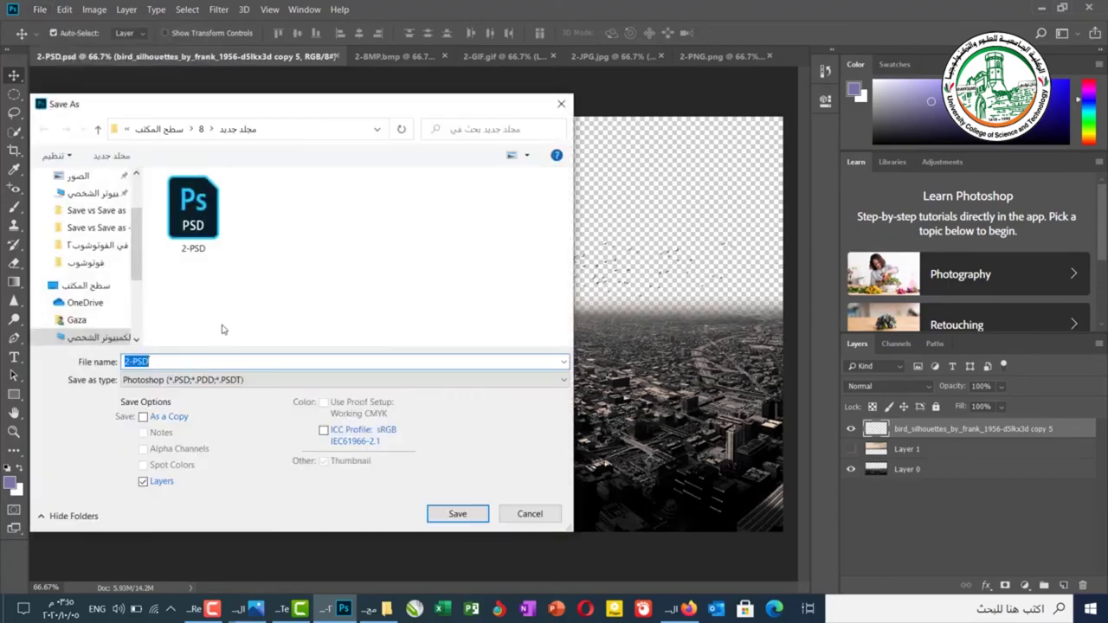
pyautogui.click(176, 362)
pyautogui.press('BackSpace')
pyautogui.press('BackSpace')
pyautogui.press('BackSpace')
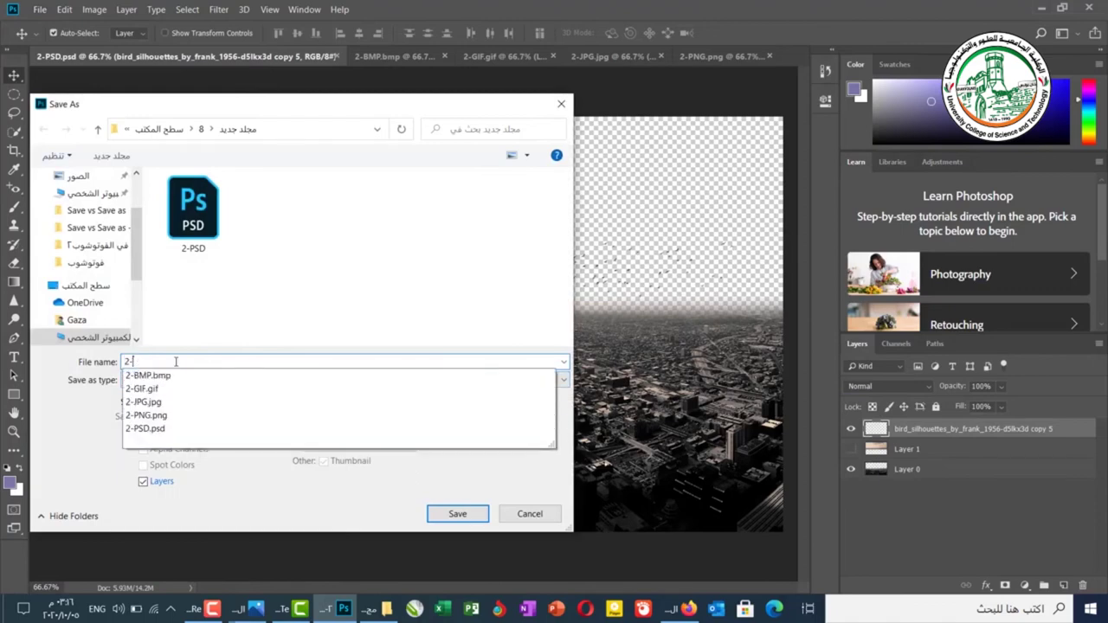
pyautogui.write('png')
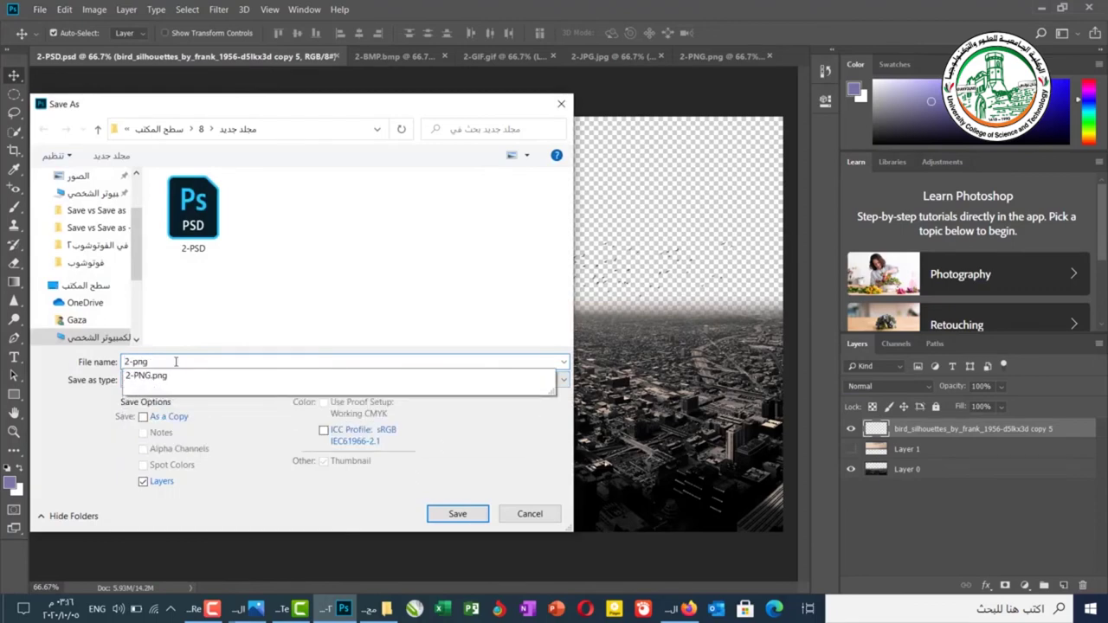
pyautogui.click(86, 286)
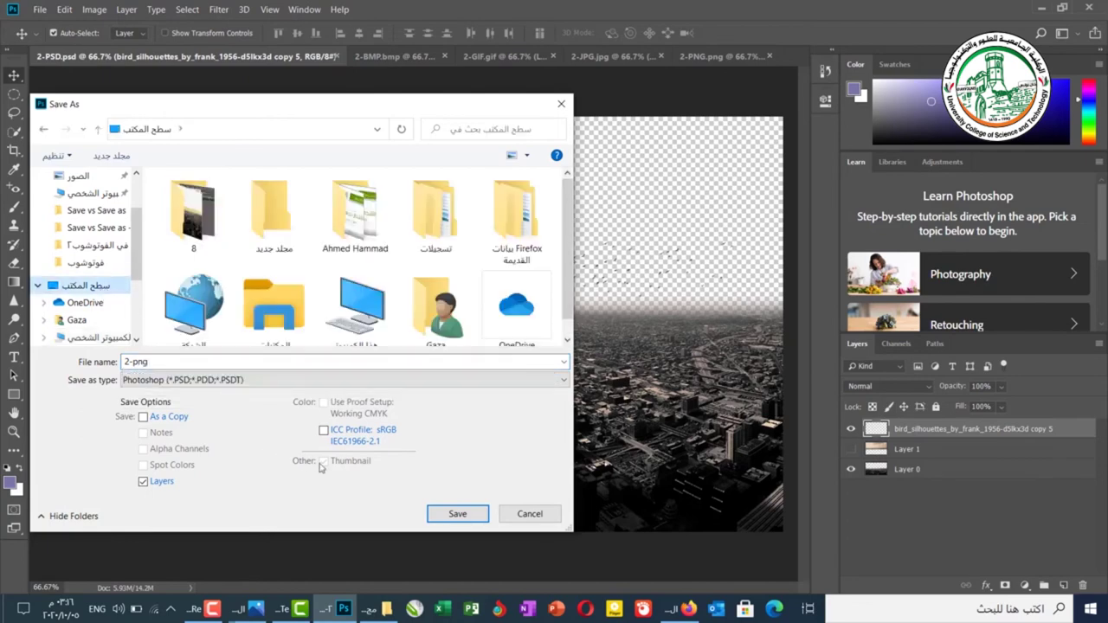
# Choose PNG as the format and save with the Large file size (Fastest saving) option
pyautogui.click(360, 381)
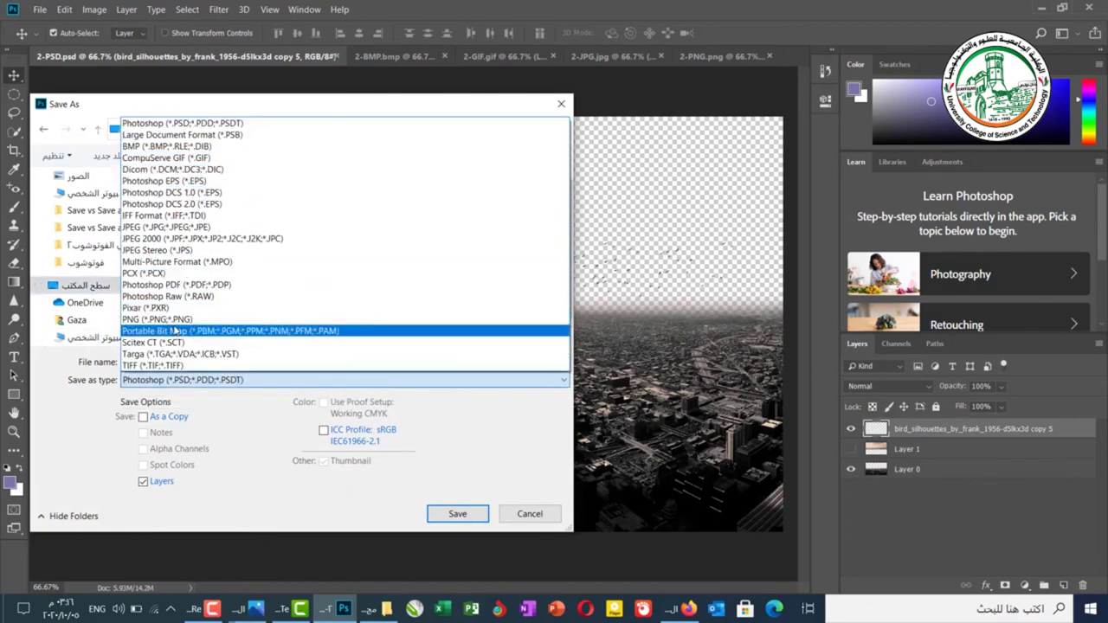
pyautogui.click(156, 318)
pyautogui.click(459, 512)
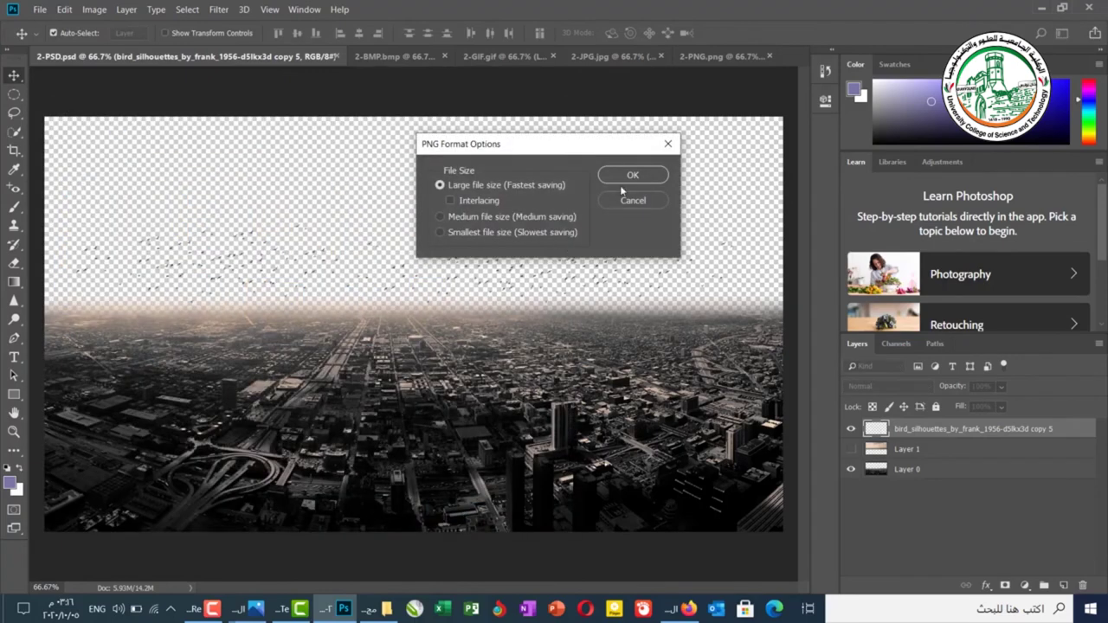
pyautogui.click(633, 175)
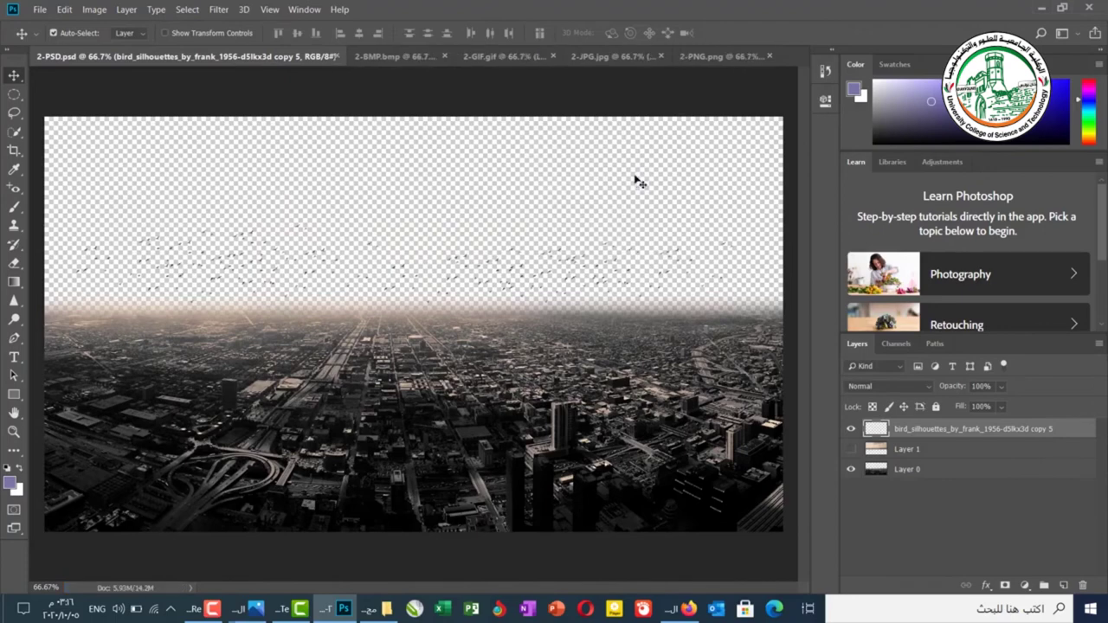
# Switch to the File Explorer folder of exported images and compare the file sizes of 2-PNG, 2-PSD and 2-JPG
pyautogui.click(703, 55)
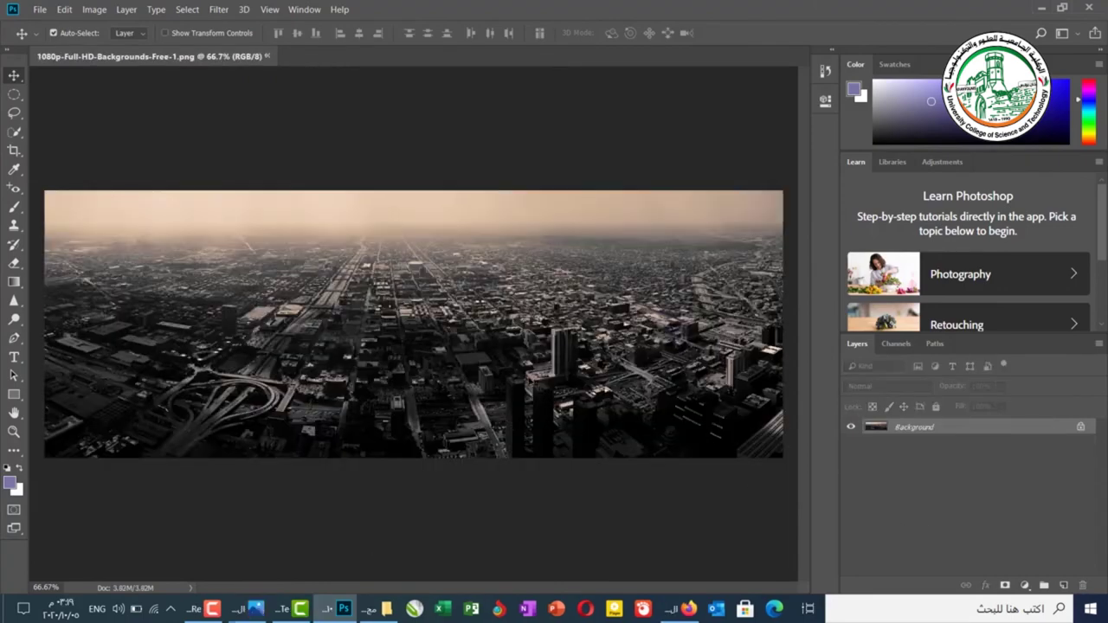
pyautogui.click(377, 612)
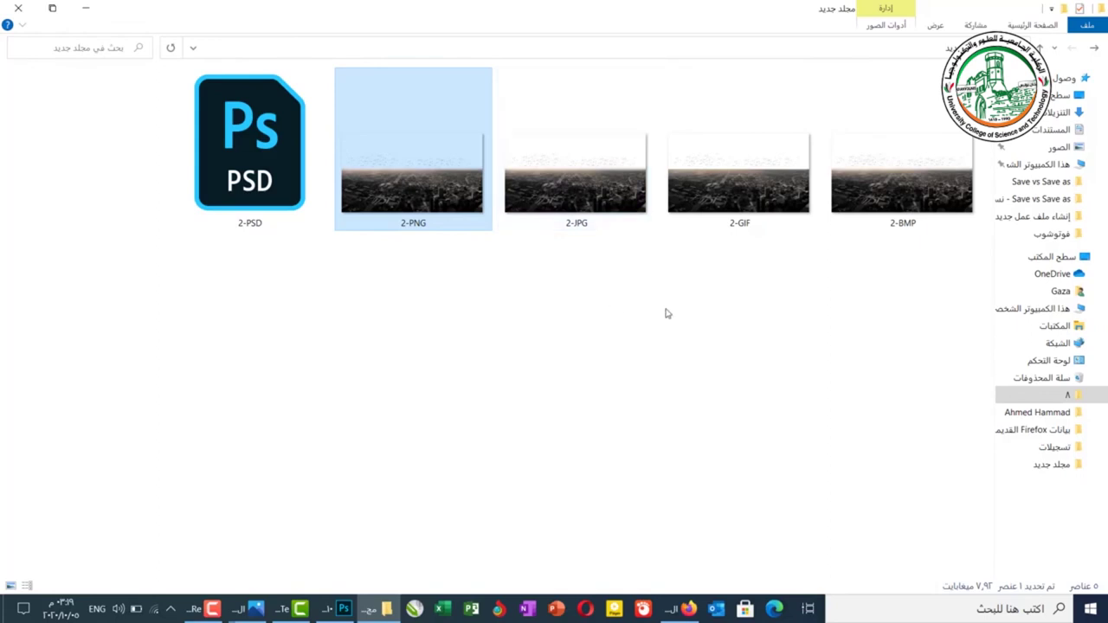
pyautogui.click(640, 346)
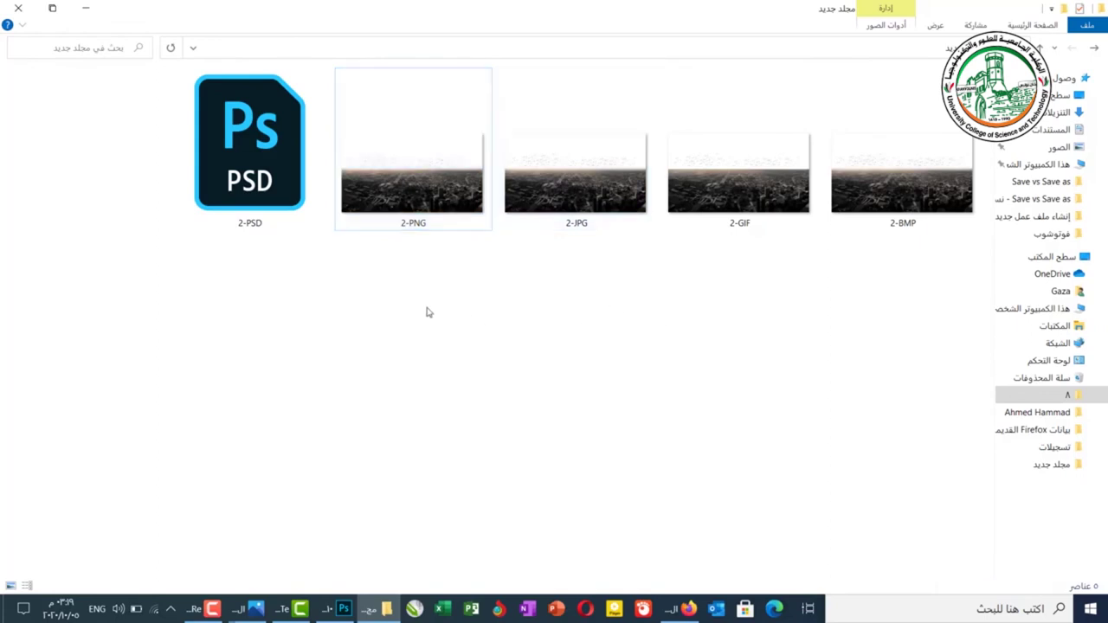
pyautogui.click(392, 206)
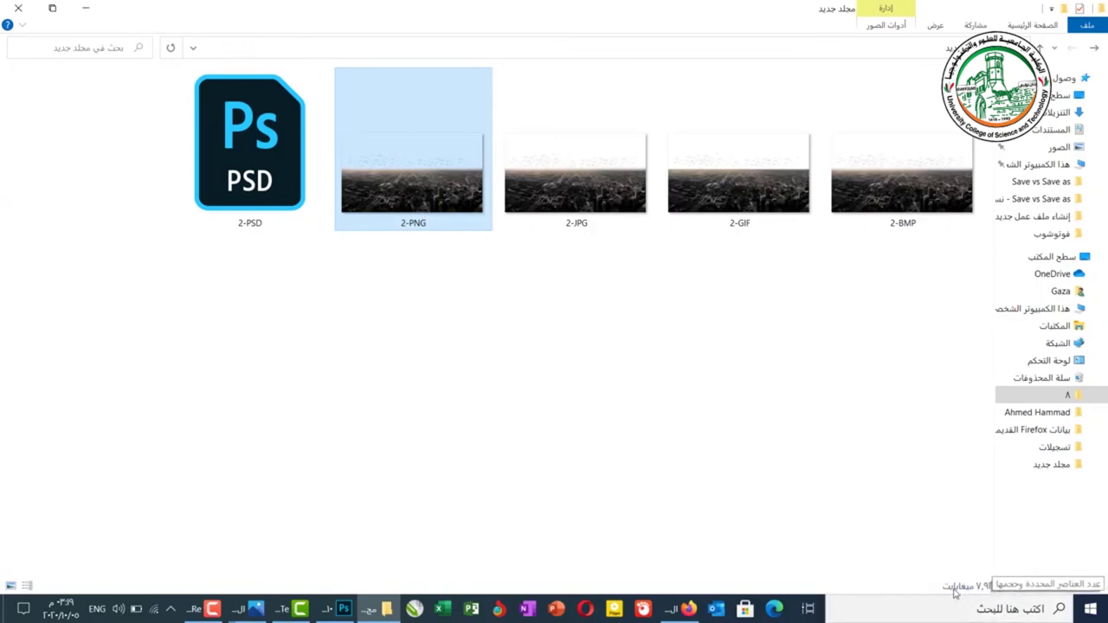
pyautogui.click(251, 180)
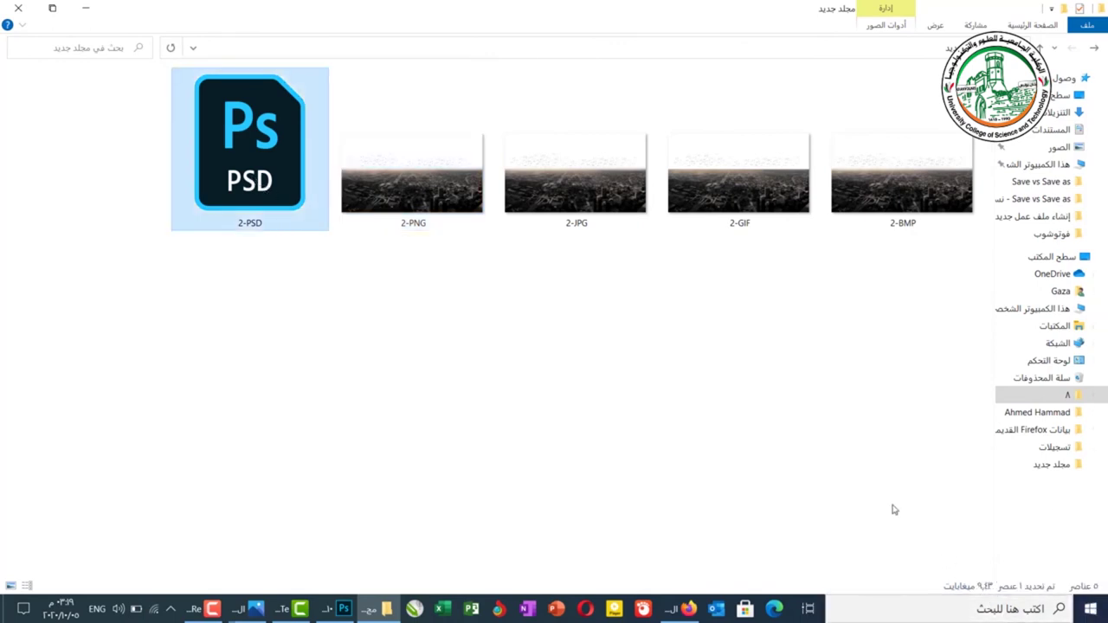
pyautogui.click(559, 191)
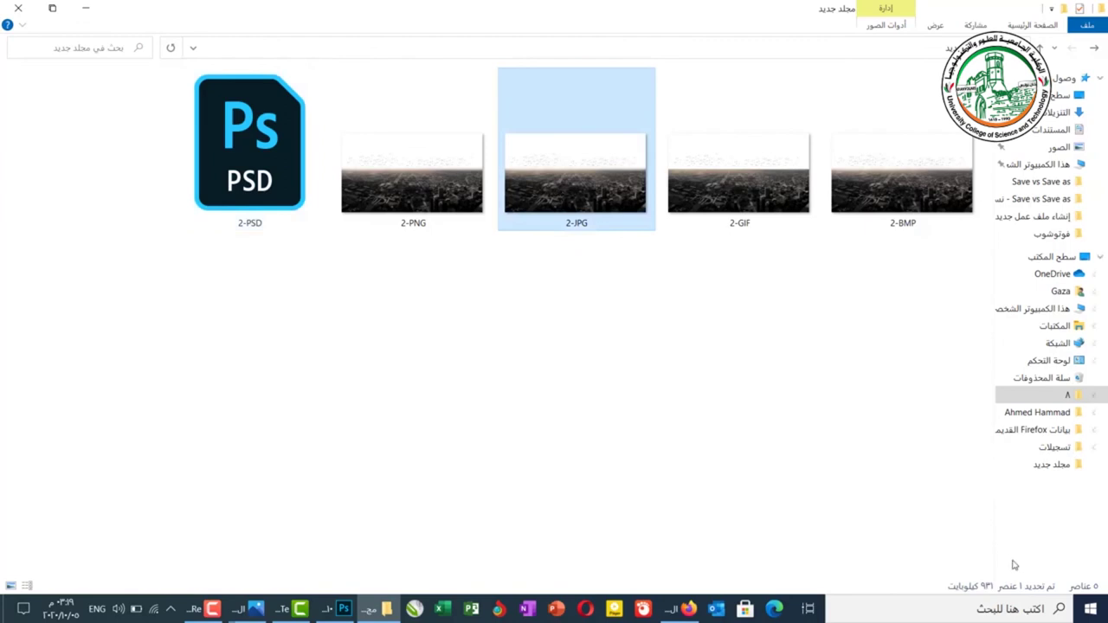
# Check the file sizes of 2-GIF and 2-BMP in the folder of exported images
pyautogui.click(732, 172)
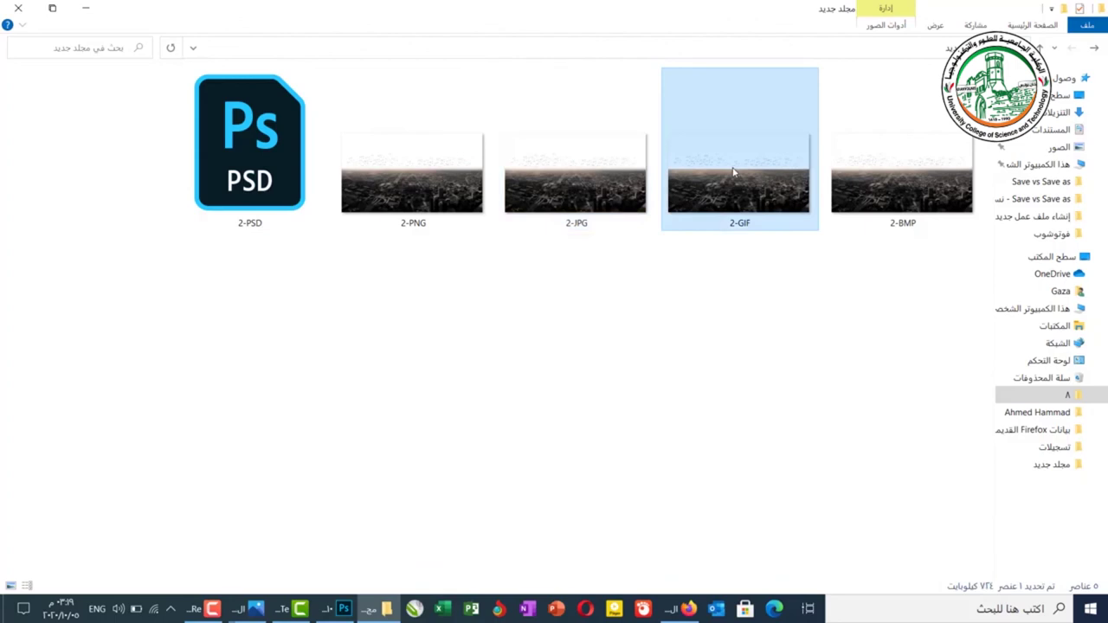
pyautogui.click(908, 196)
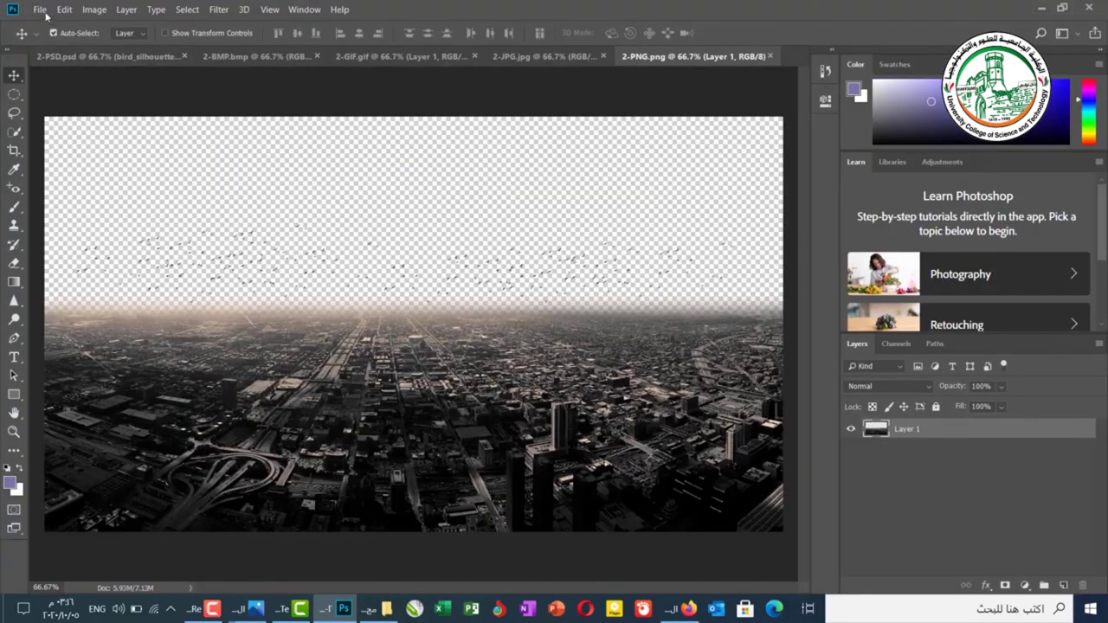
pyautogui.click(40, 9)
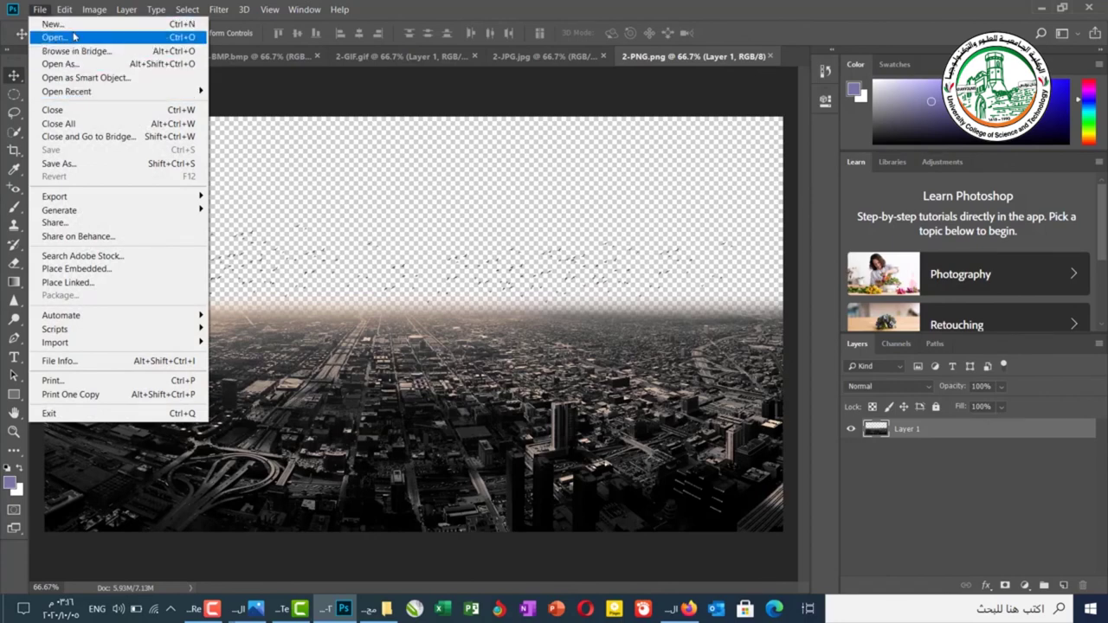
pyautogui.moveTo(75, 92)
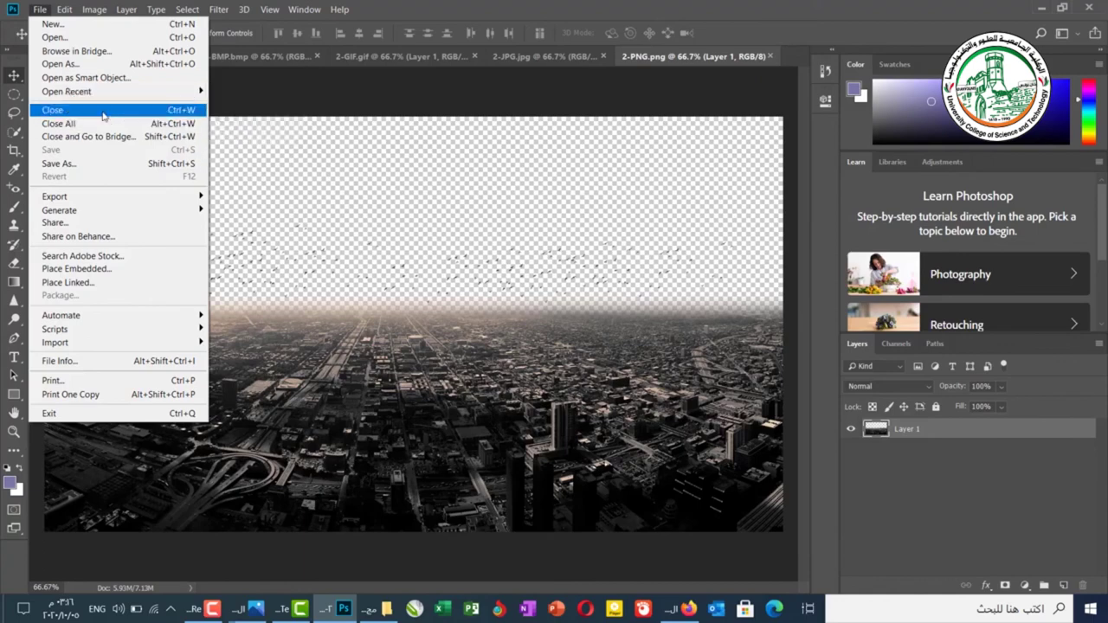
pyautogui.click(300, 81)
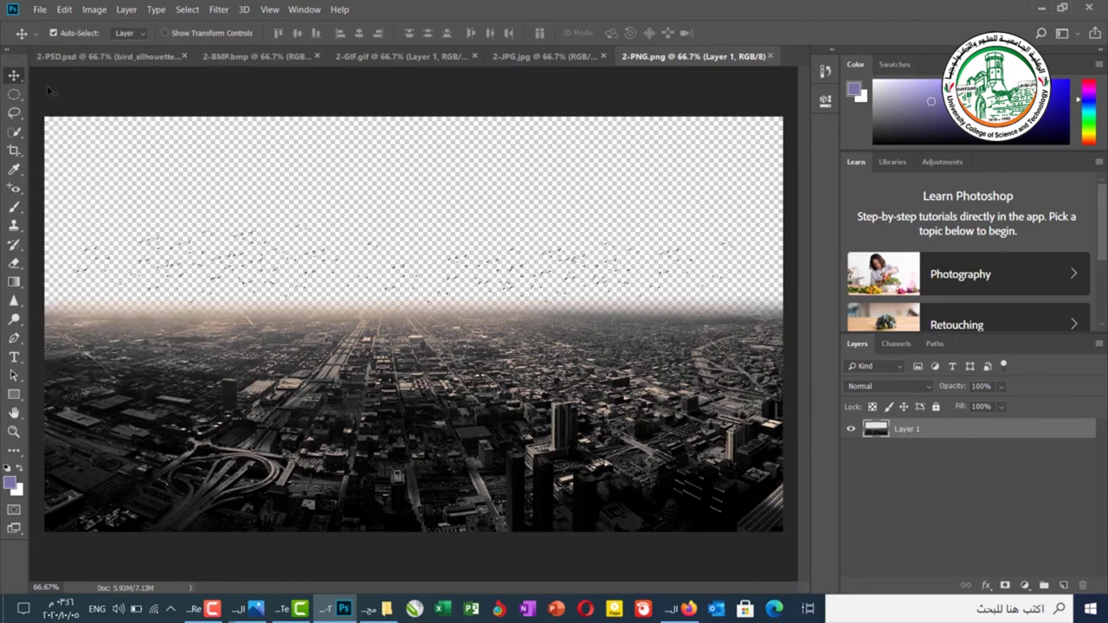
# In Photoshop, bring the 2-PSD.psd document to the front and close only that document
pyautogui.click(104, 59)
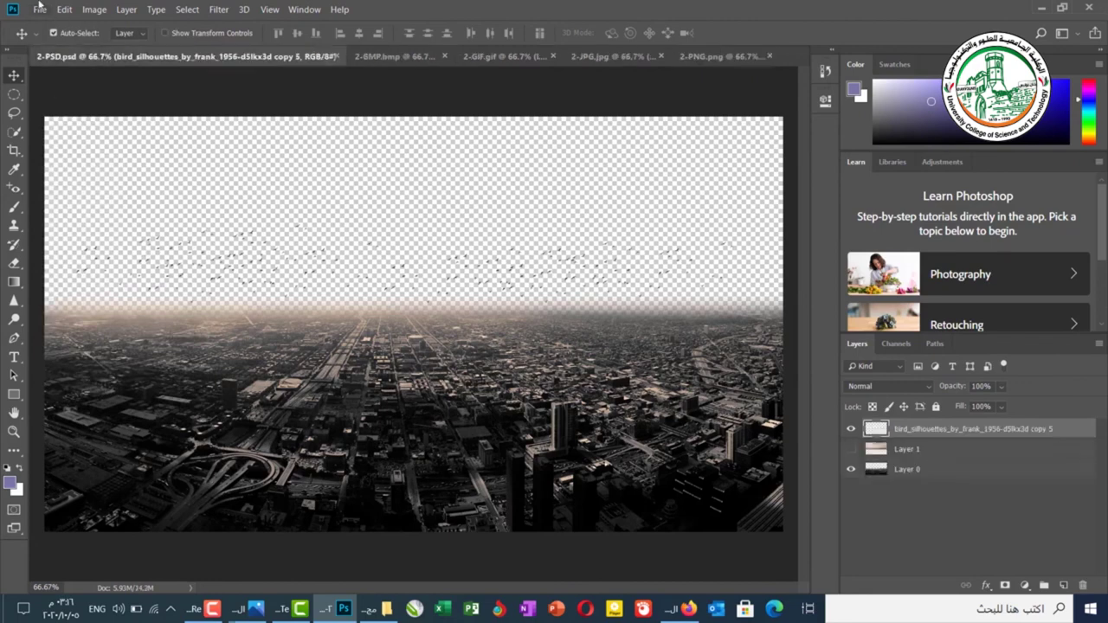
pyautogui.click(39, 10)
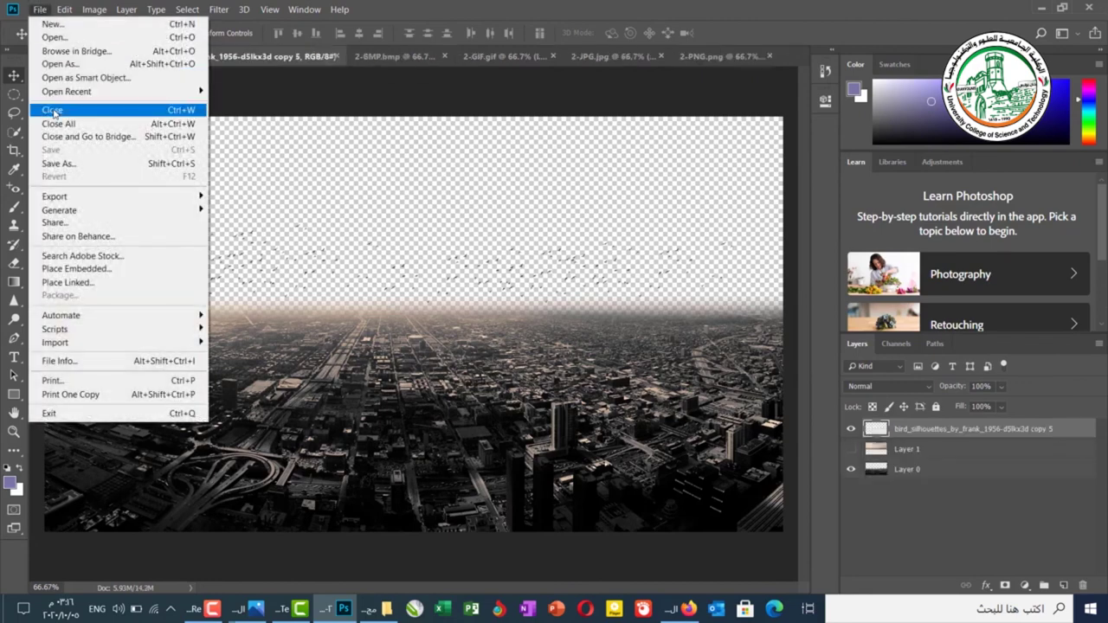
pyautogui.click(54, 111)
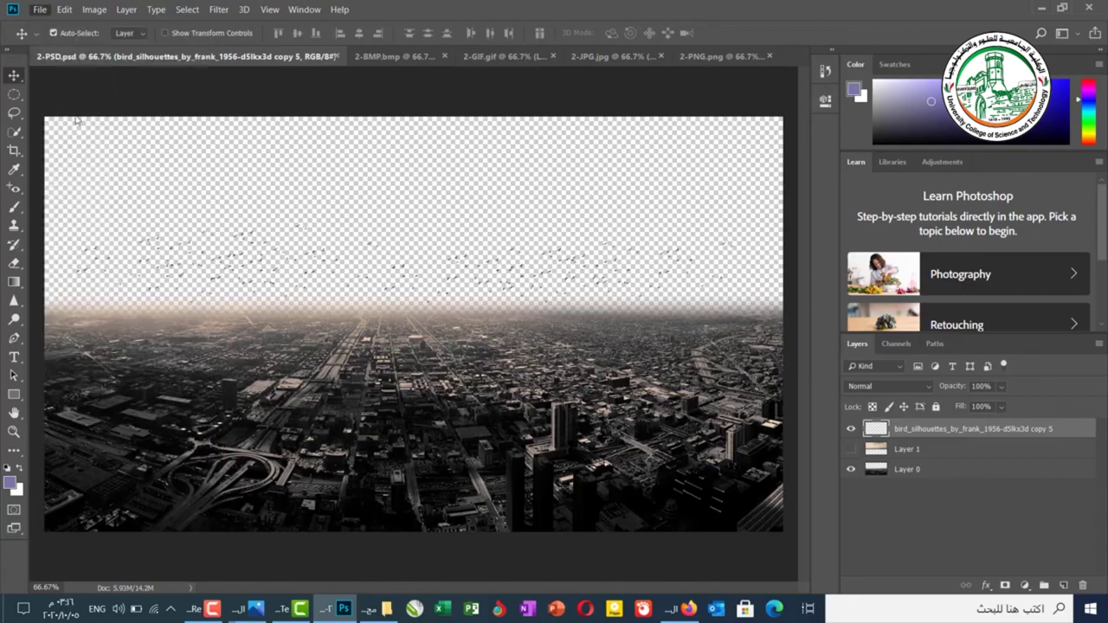
# Close all remaining open documents at once, discarding the changes to 2-GIF.gif
pyautogui.click(44, 9)
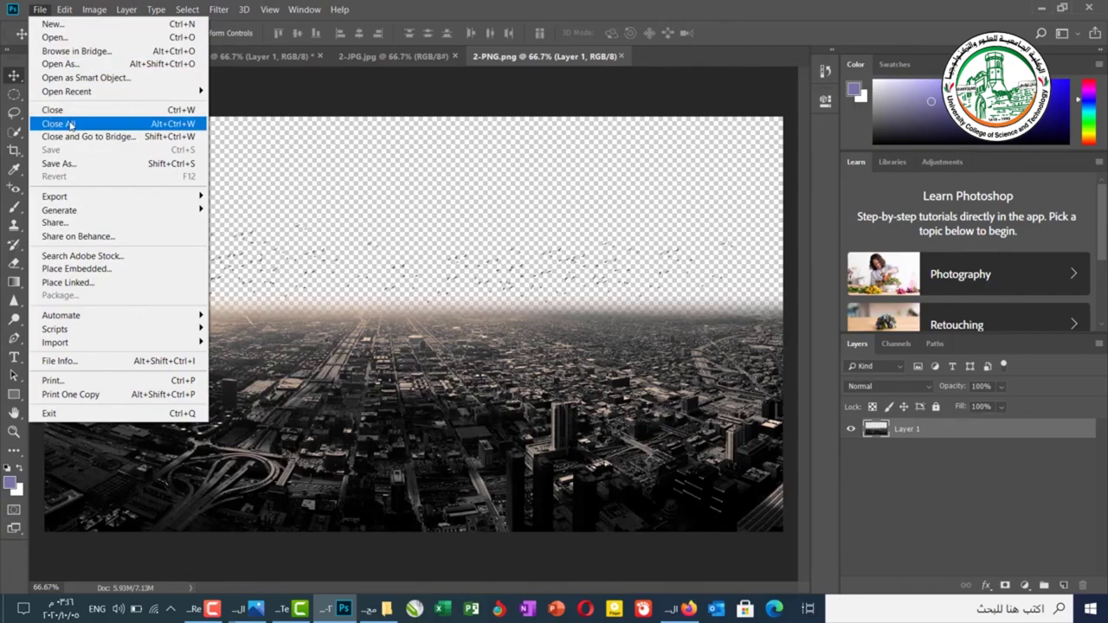
pyautogui.click(70, 125)
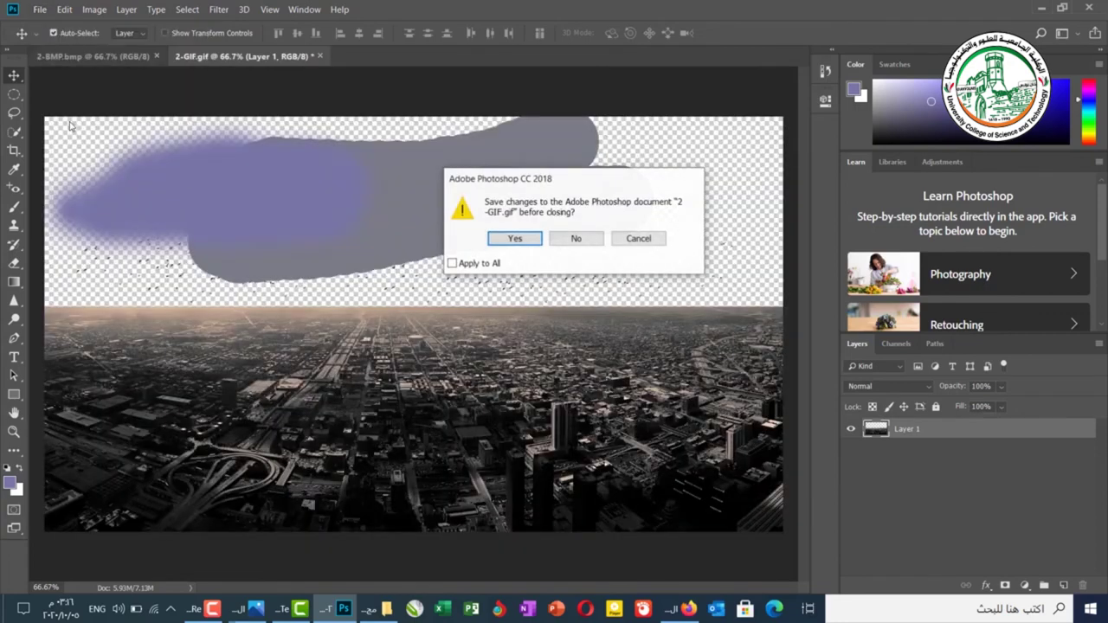
pyautogui.click(577, 239)
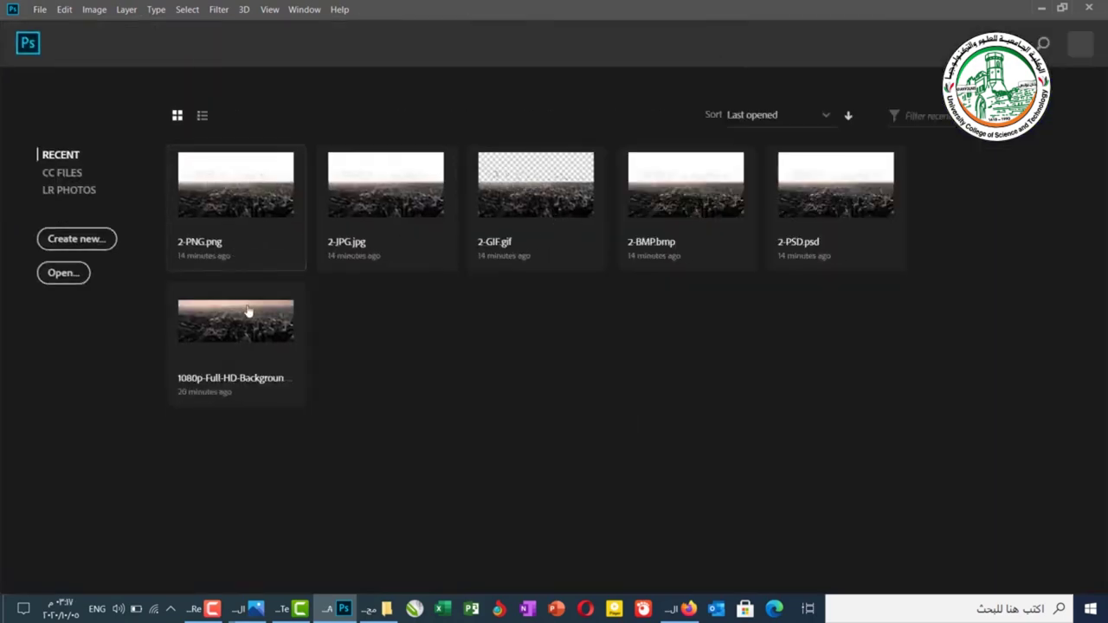
# Reopen 1080p-Full-HD-Backgrounds-Free-1.png from the recently opened files
pyautogui.click(39, 11)
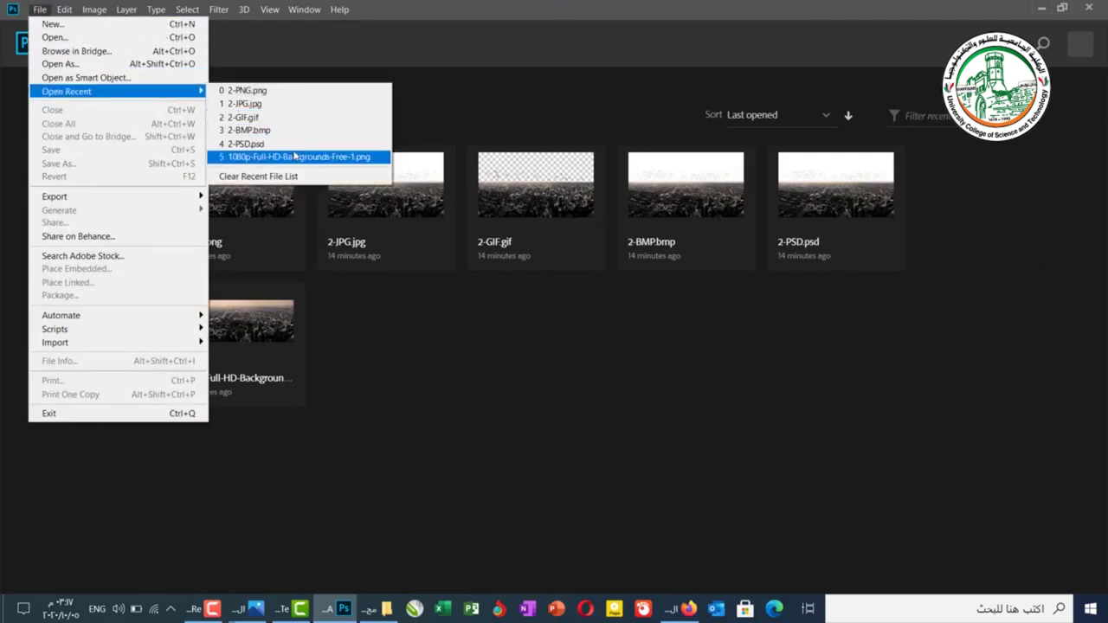
pyautogui.click(294, 156)
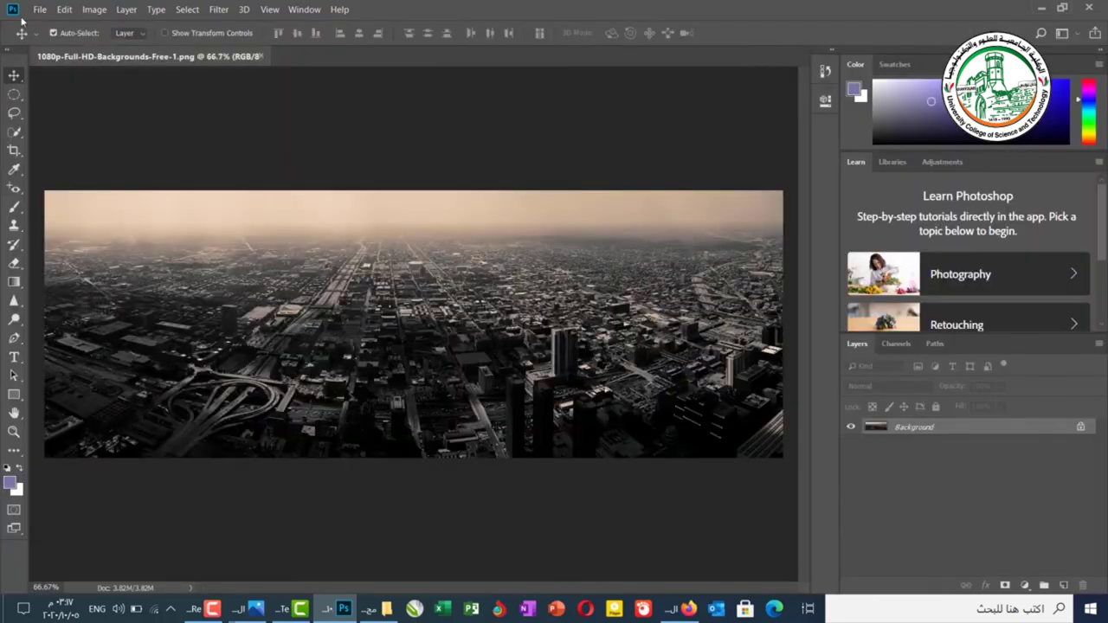
# Show the export options available for the open background image
pyautogui.click(40, 10)
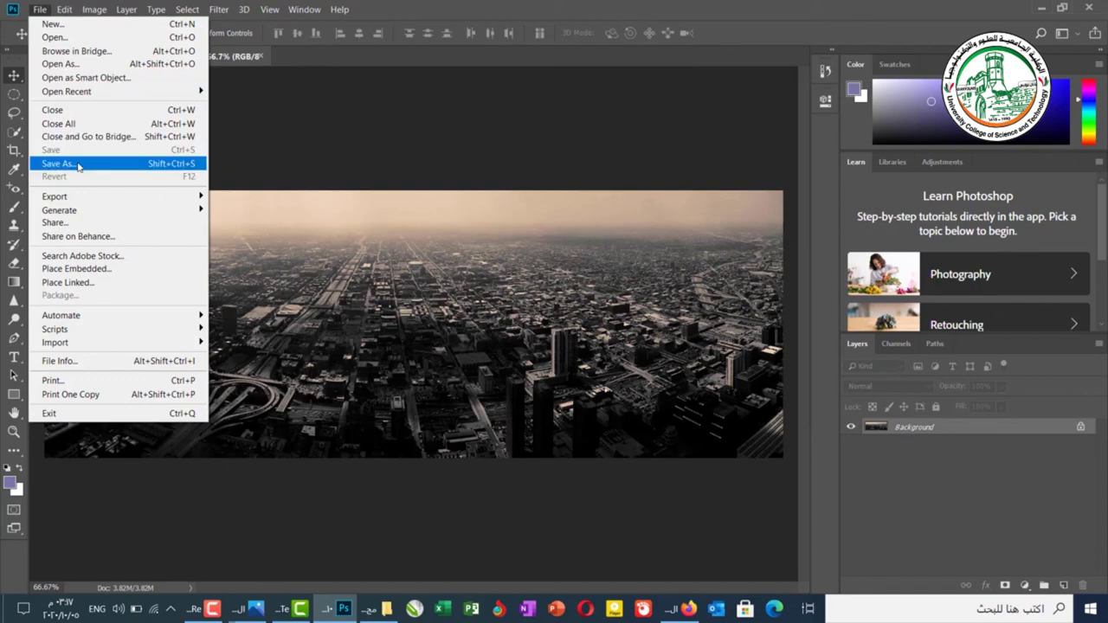
pyautogui.moveTo(86, 202)
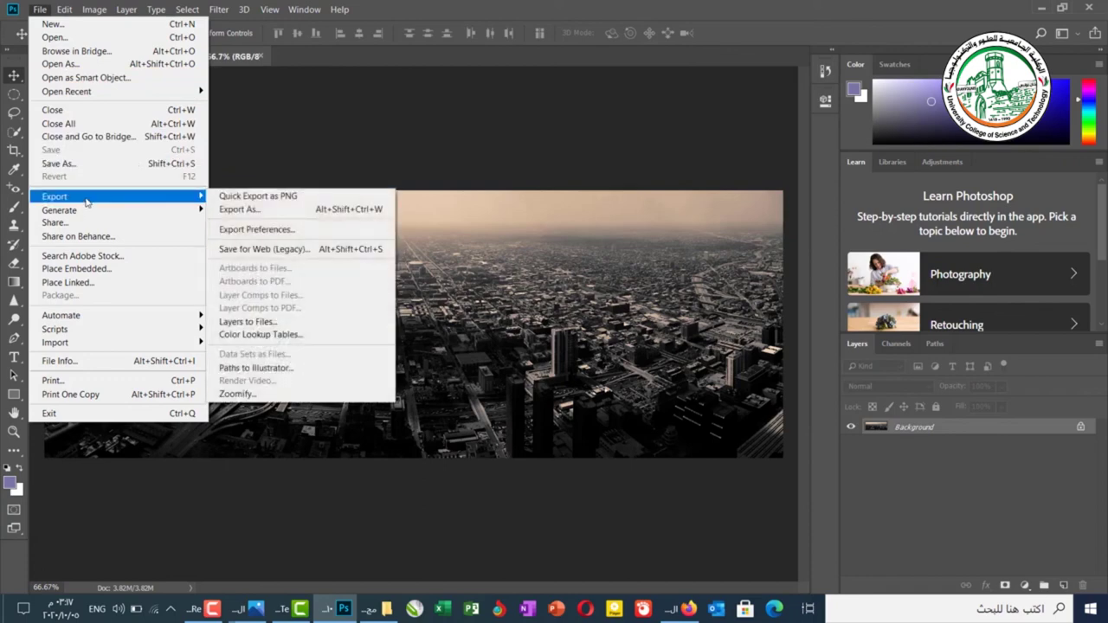